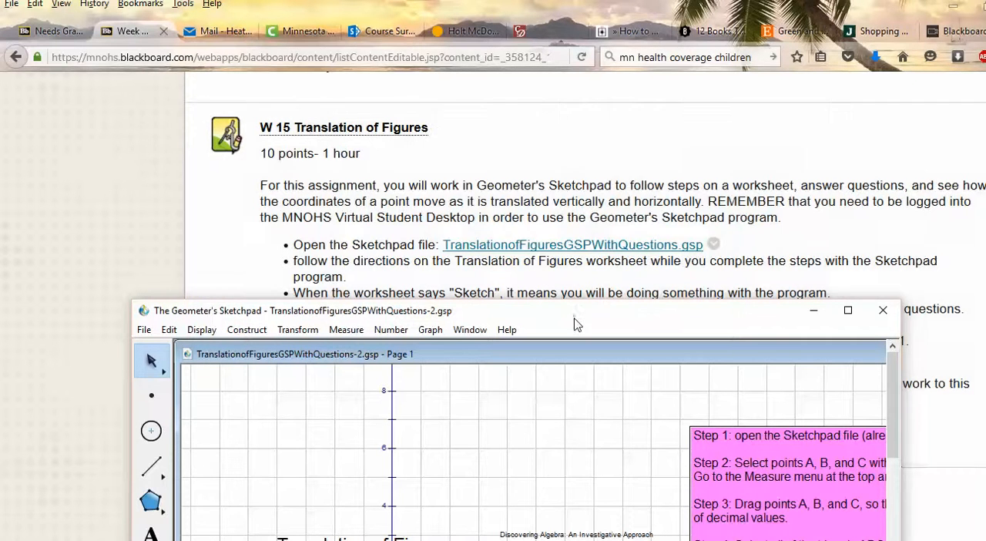
Step: Maximize the Geometer's Sketchpad window and the sketch document inside it
mouse_move(578, 321)
left_mouse_down()
mouse_move(592, 167)
mouse_move(564, 99)
left_mouse_up()
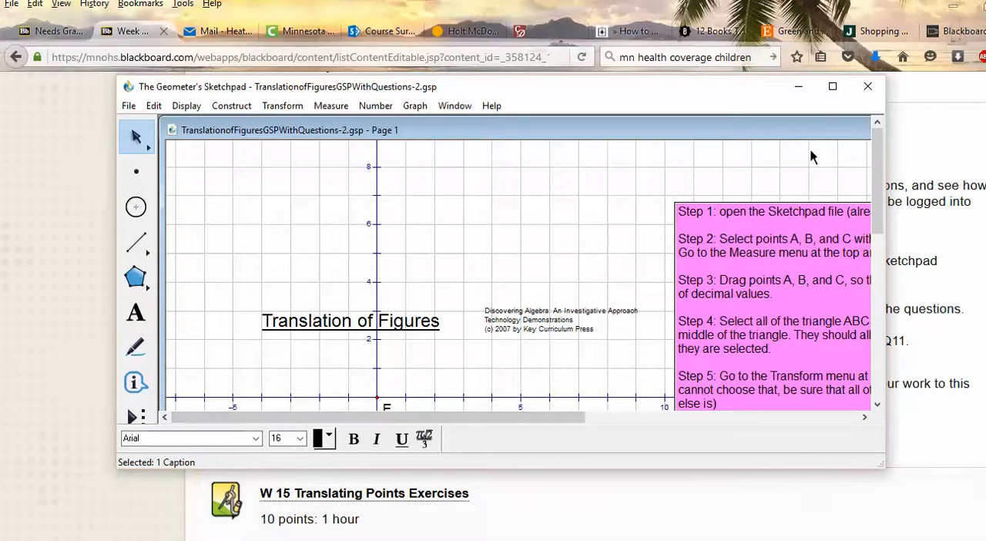
left_click(833, 88)
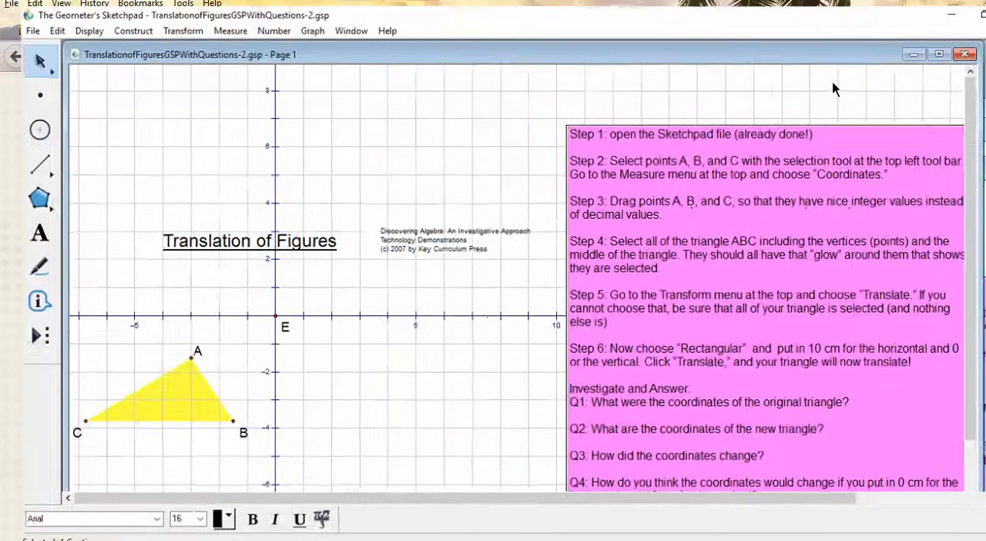
left_click(939, 45)
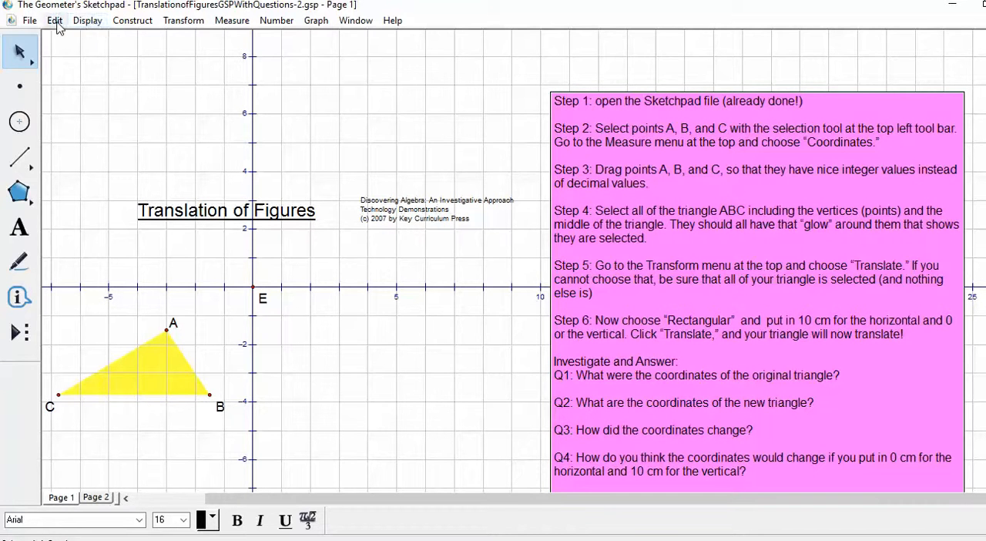
Step: Preview Page 2 of the document through the document options and return to Page 1
left_click(28, 21)
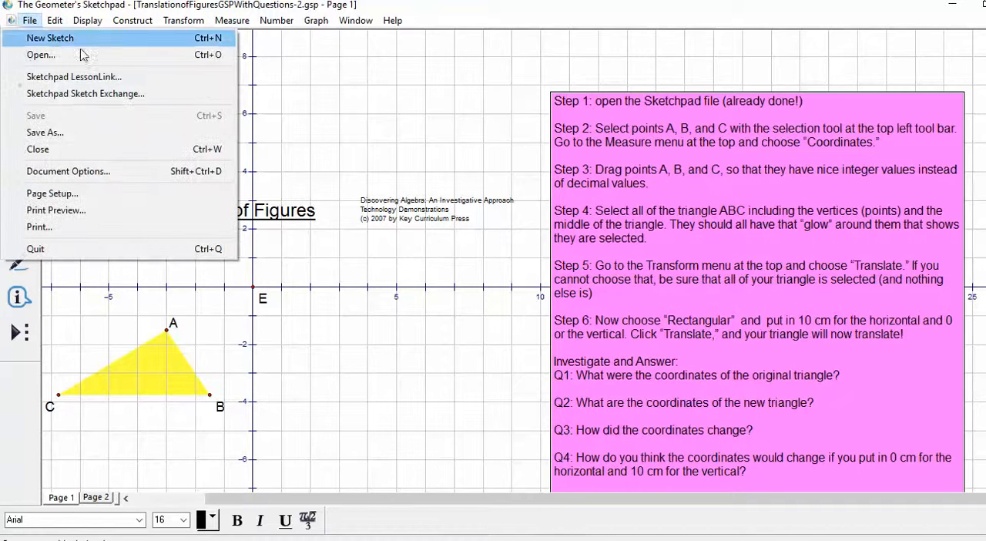
left_click(109, 171)
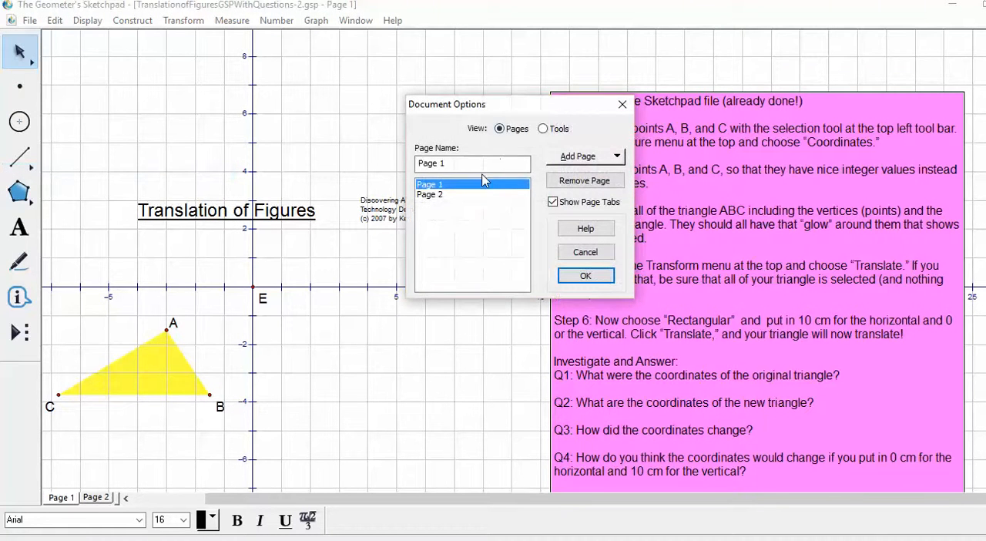
left_click(459, 185)
left_click(437, 195)
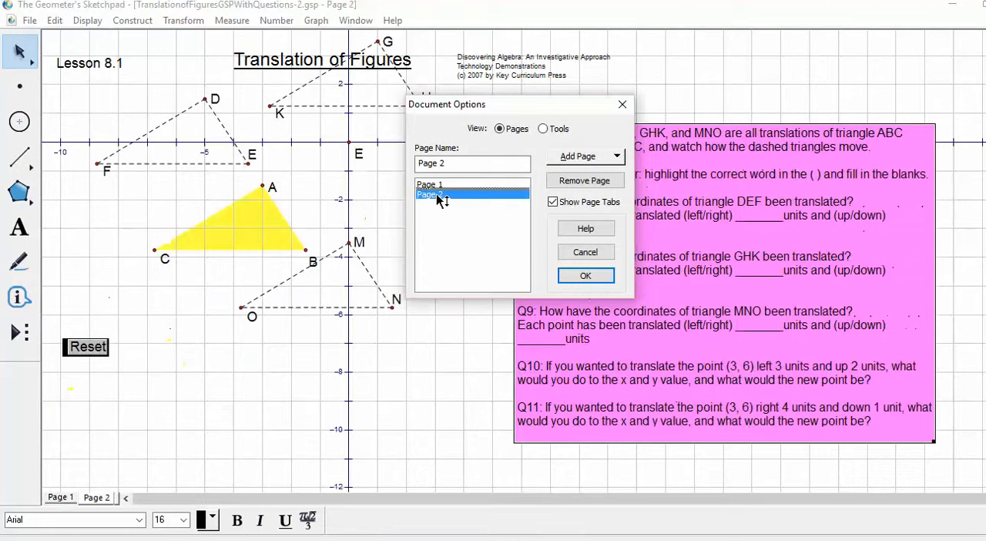
left_click(442, 185)
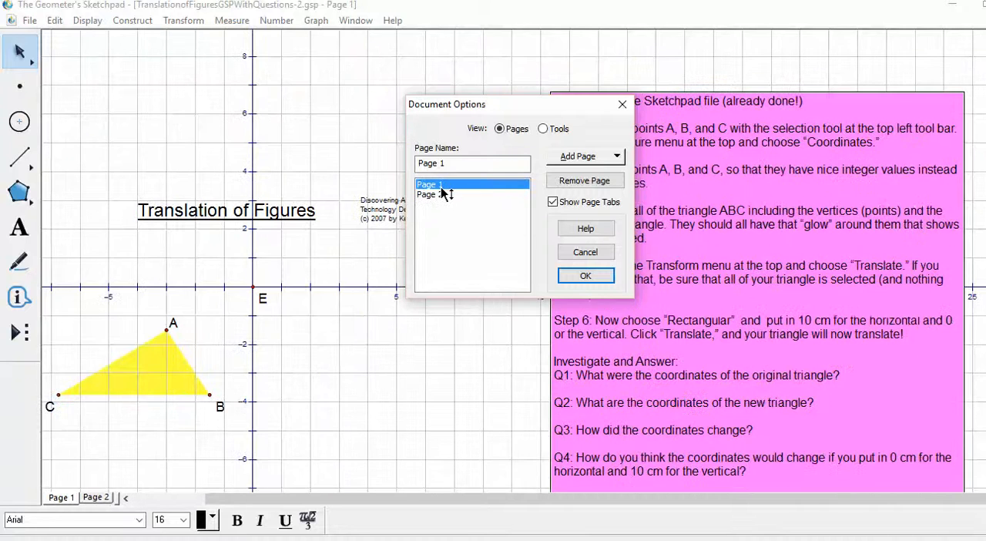
left_click(593, 278)
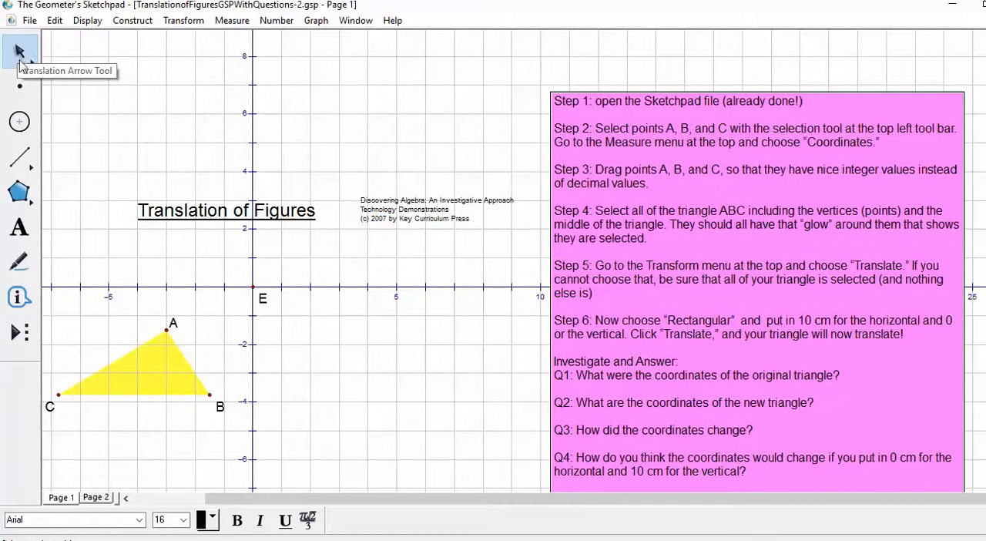
left_click(20, 86)
left_click(29, 125)
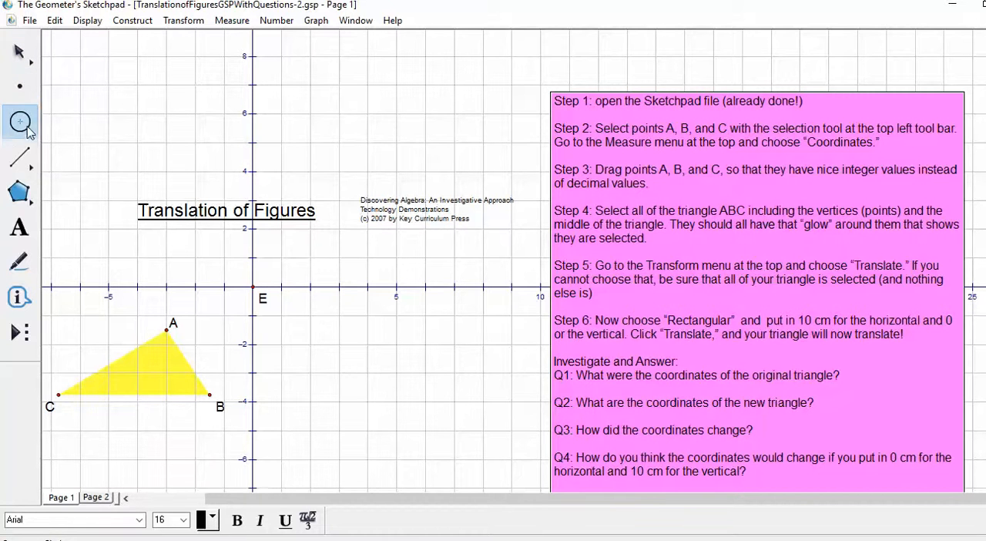
left_click(21, 158)
left_click(25, 188)
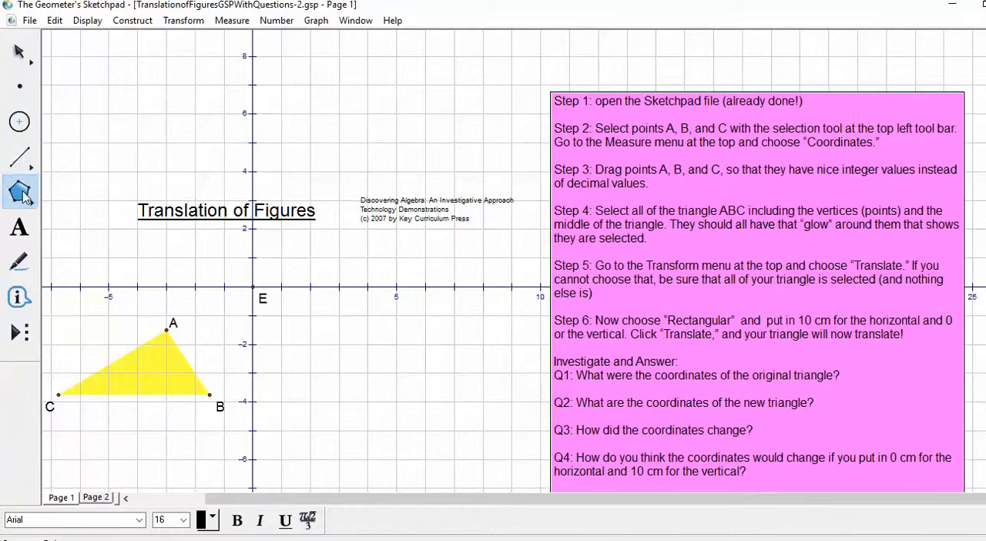
left_click(20, 54)
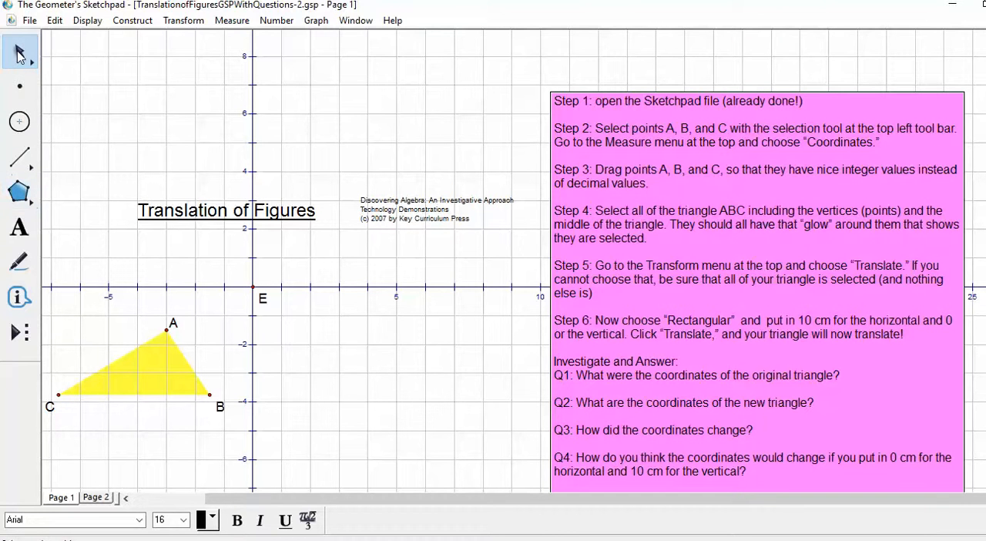
left_click(22, 56)
Step: Select the triangle's vertices and the title caption, and clear the whole selection
left_click(59, 394)
left_click(277, 214)
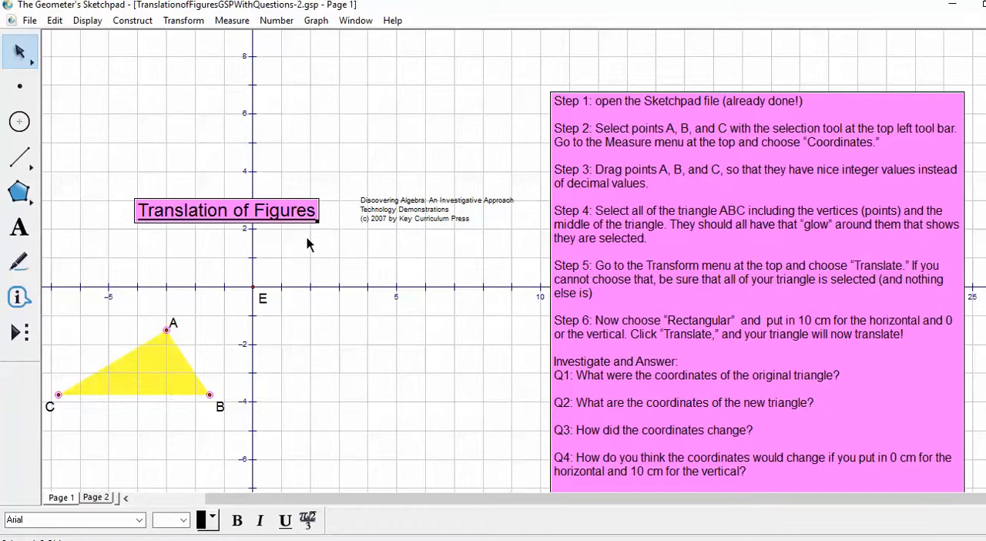
left_click(179, 215, "shift")
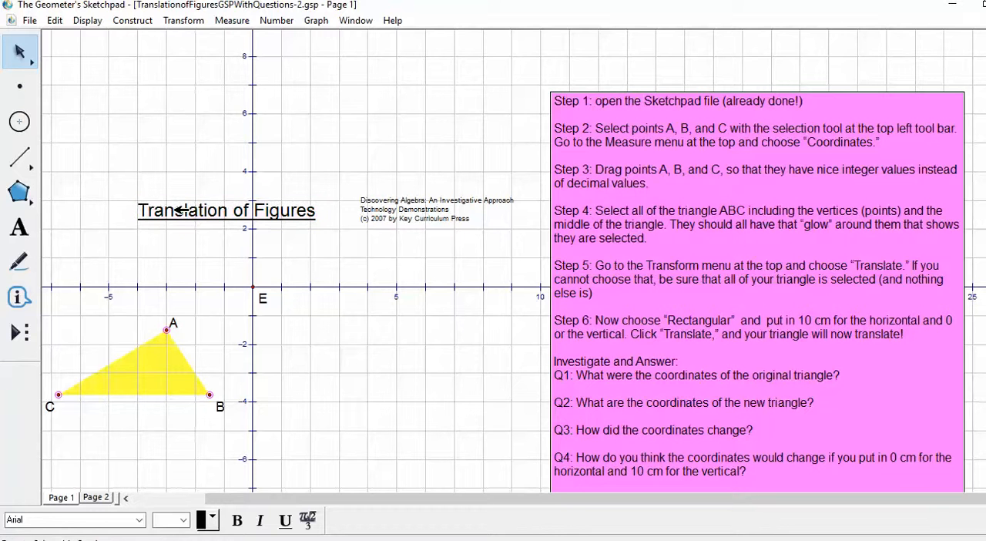
left_click(322, 338)
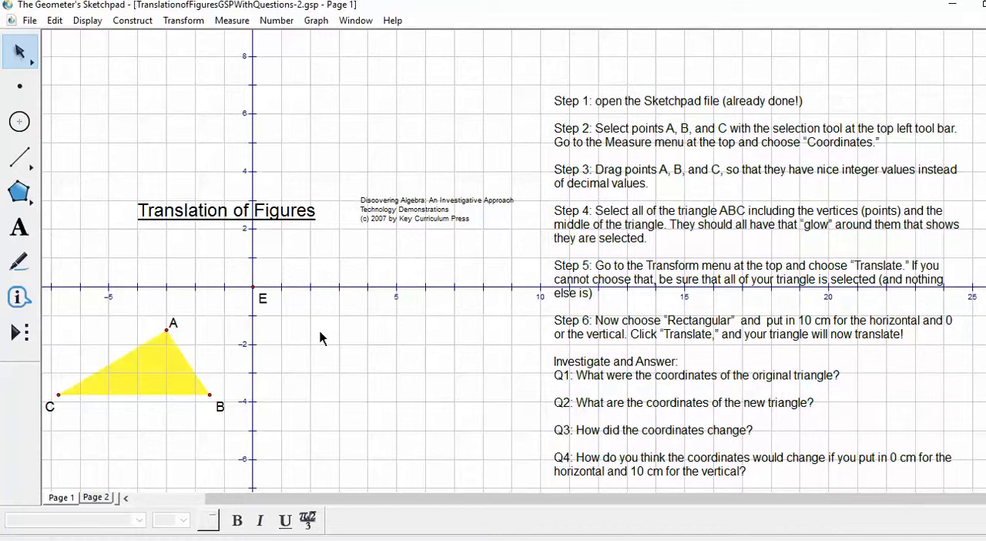
Step: Move the triangle's three vertices above the x-axis, placing A at (-3, 6), B at (-1, 4) and C at (-7, 4)
left_click(166, 330)
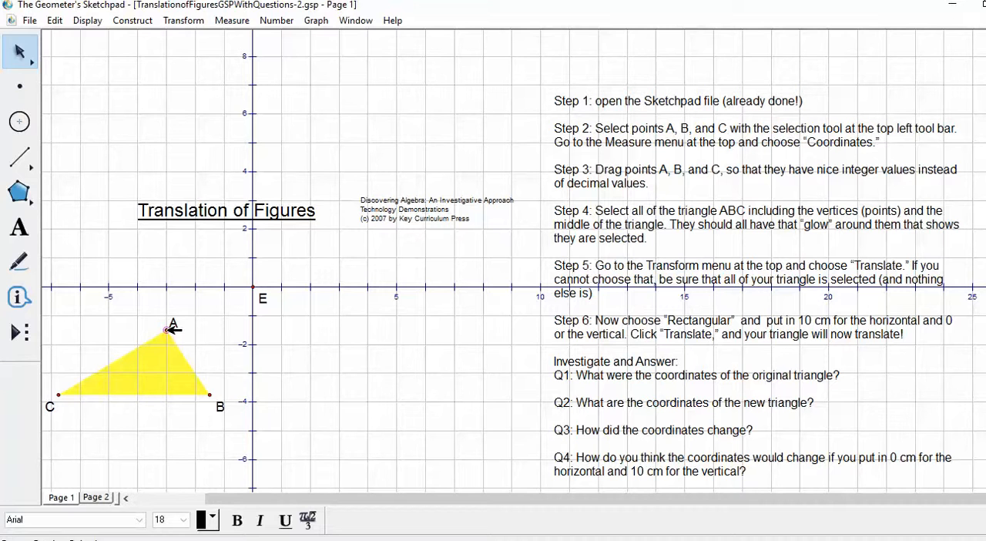
left_click(210, 393)
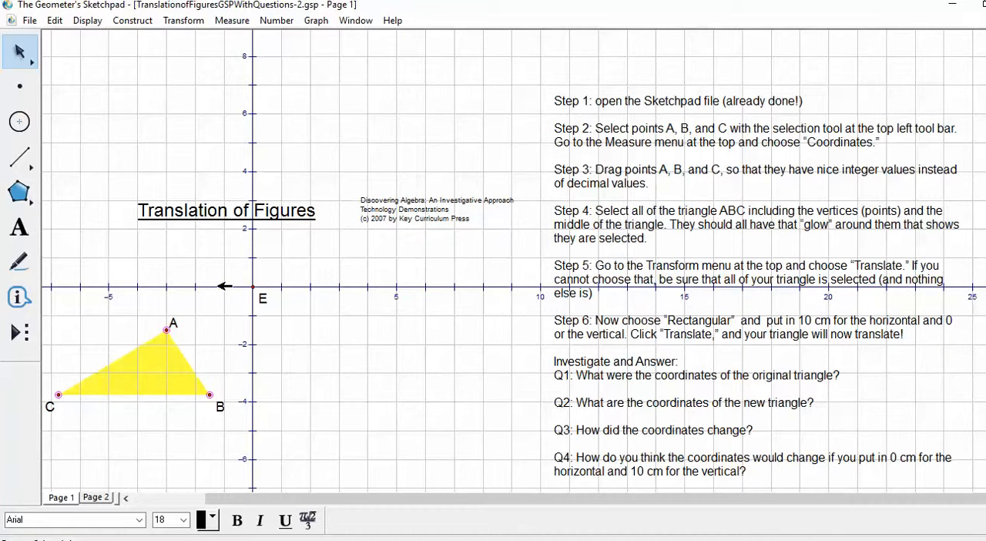
left_click_drag(167, 331, 185, 133)
left_click(221, 132)
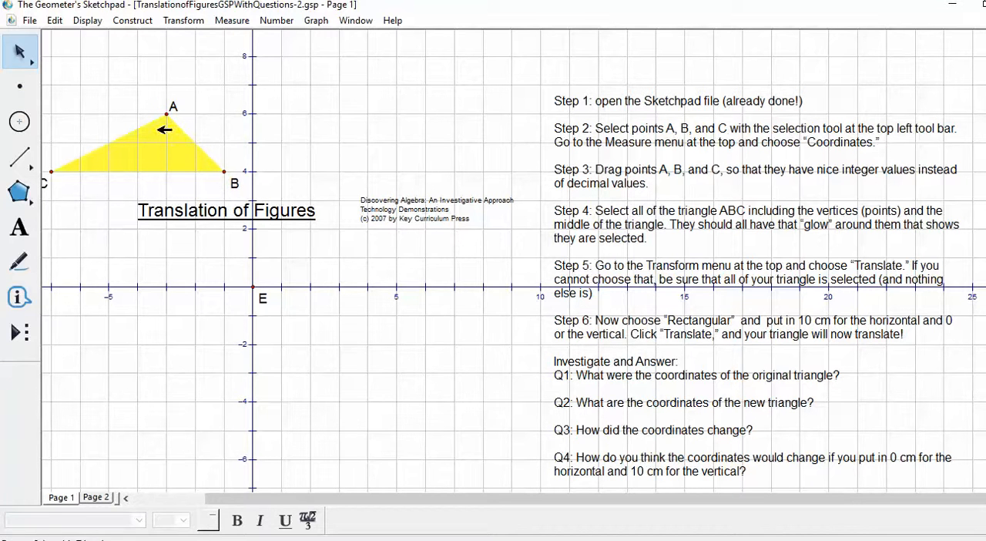
Step: Measure the coordinates of vertices A, B and C of the yellow triangle
left_click(166, 113)
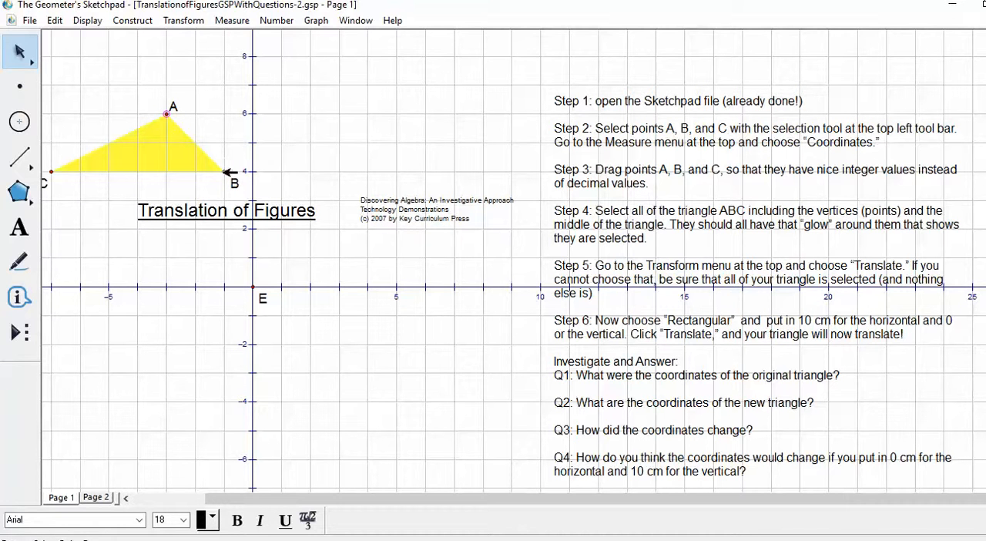
left_click(224, 172)
left_click(235, 30)
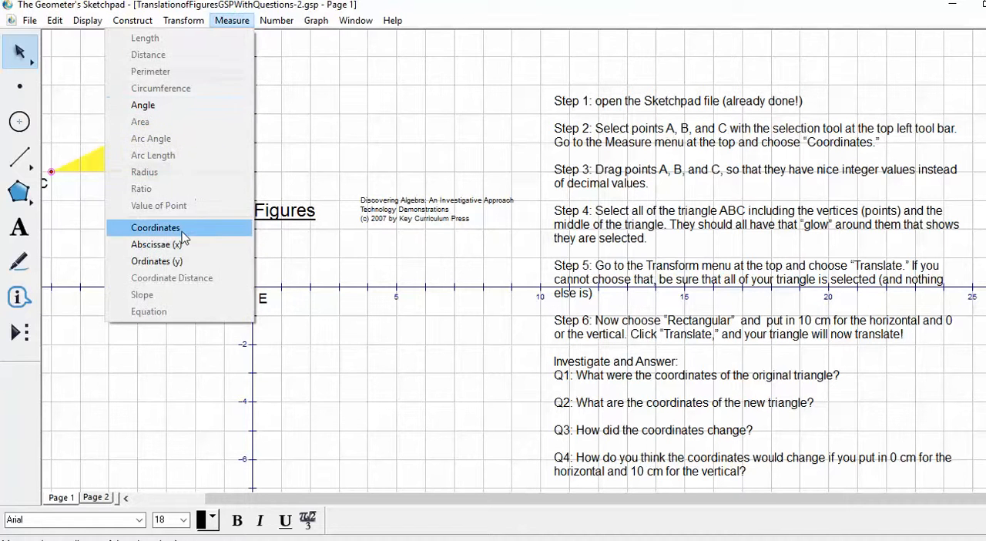
left_click(155, 228)
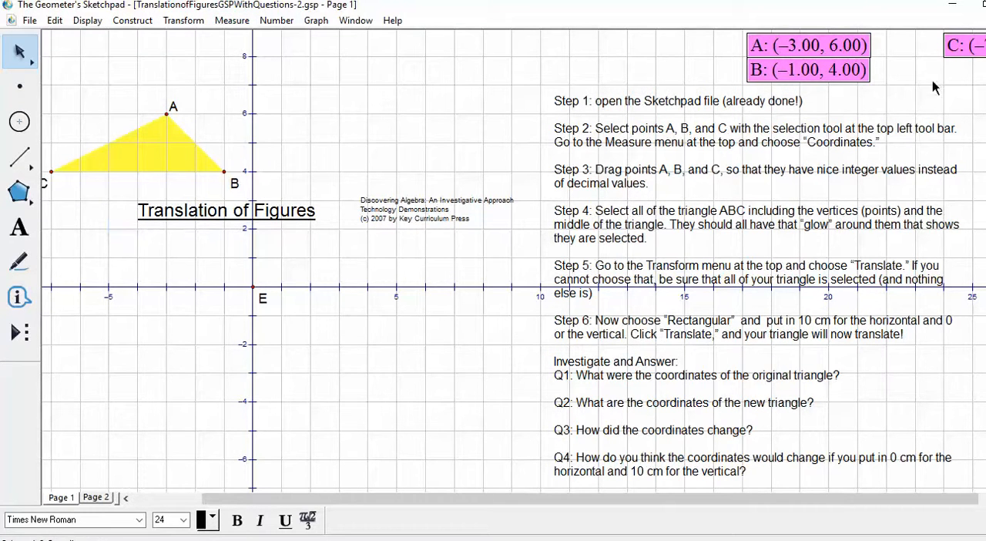
Step: Stack the three coordinate measurements in the order A, B, C just above the yellow triangle
left_click_drag(876, 64, 180, 55)
left_click_drag(288, 46, 93, 103)
left_click(290, 73)
mouse_move(94, 63)
left_mouse_down()
mouse_move(85, 48)
mouse_move(94, 72)
left_mouse_up()
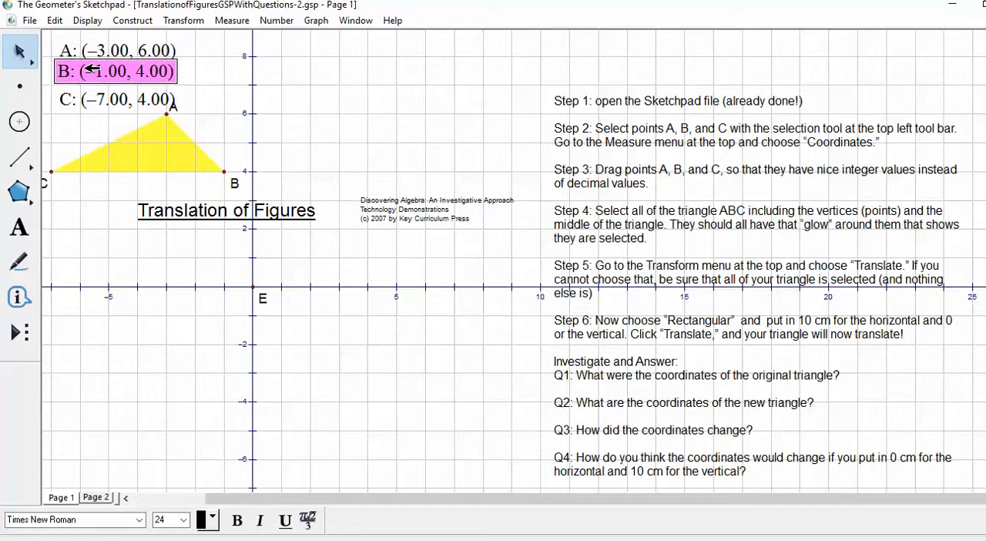
left_click(113, 98, "shift")
left_click(216, 86)
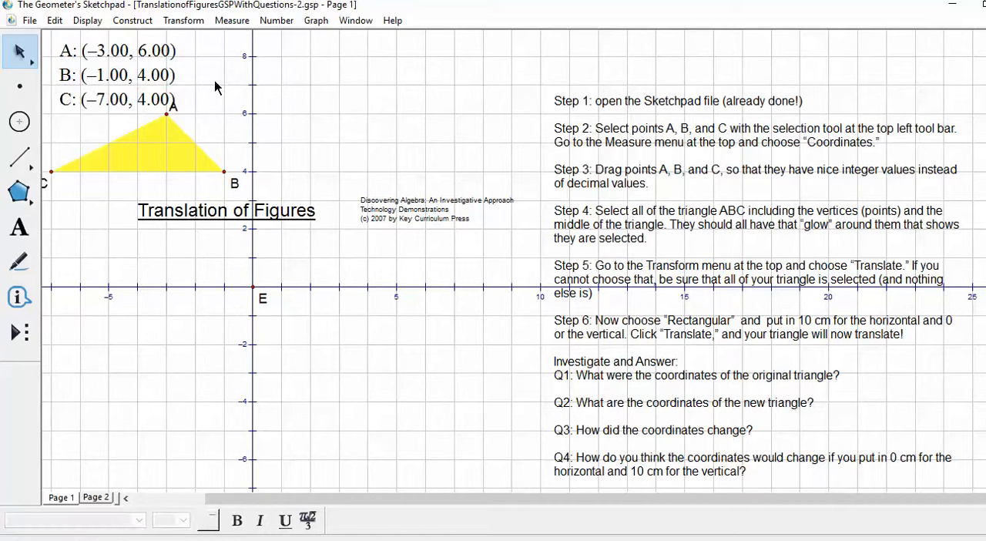
Step: Reposition the vertices to A (-3, 5), B (-1, 3) and C (-7, 3), and move the title clear of the triangle to the top of the grid
left_click(187, 140)
left_click(246, 174)
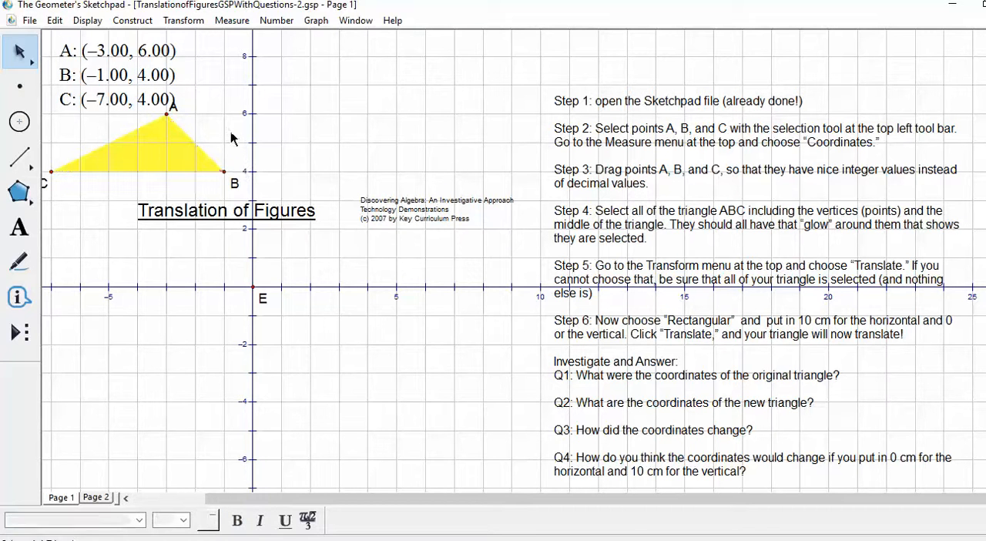
left_click_drag(223, 170, 223, 201)
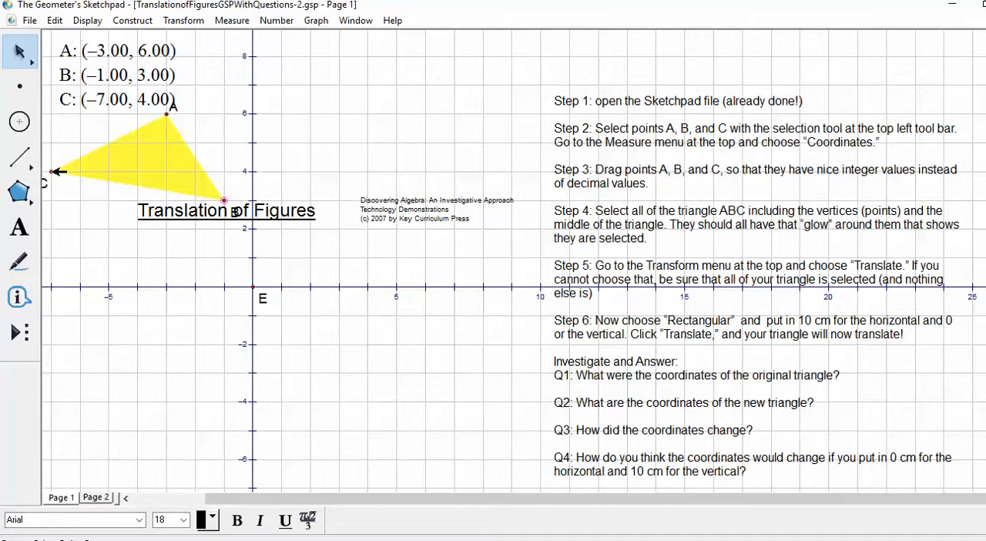
left_click_drag(56, 173, 61, 195)
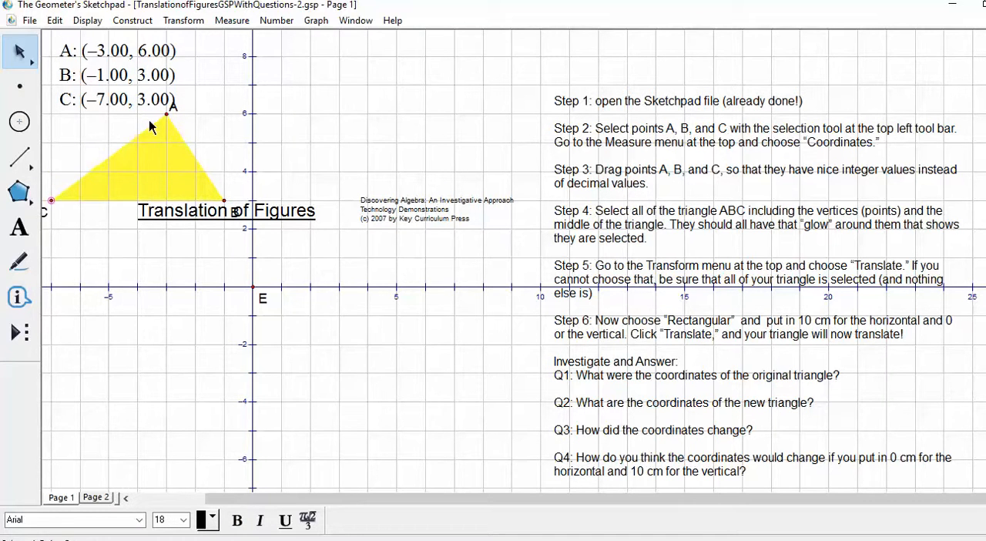
left_click_drag(173, 114, 168, 143)
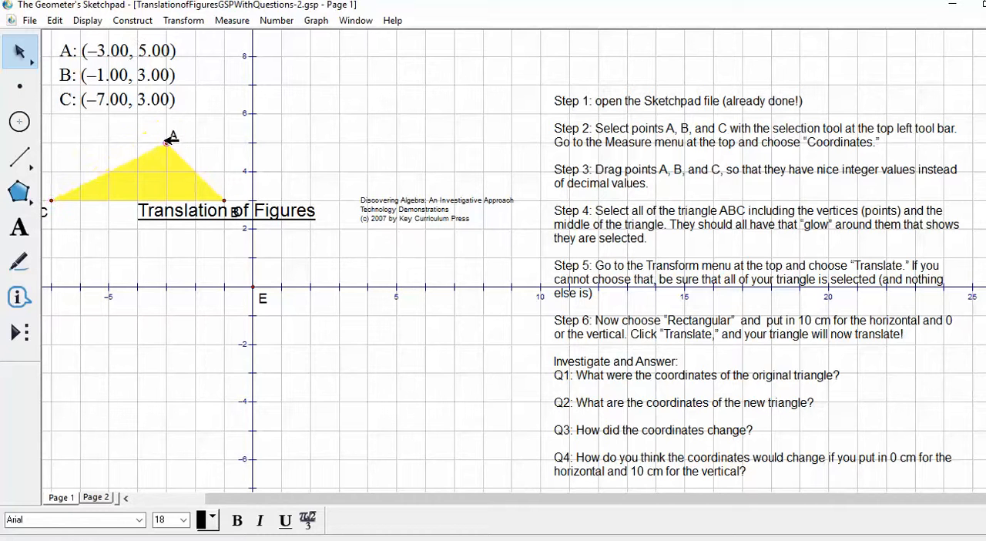
left_click(209, 140)
left_click_drag(214, 215, 377, 59)
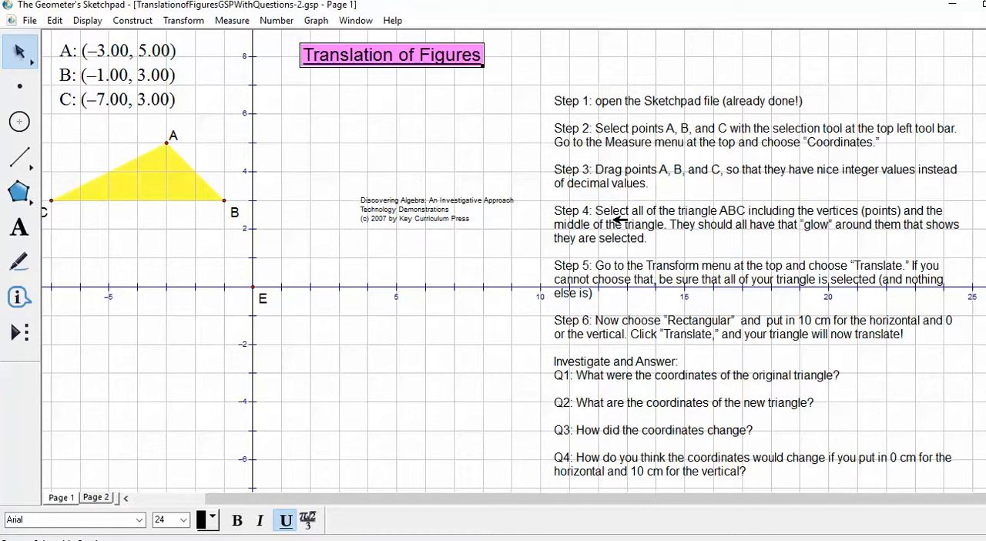
Step: Translate triangle ABC, including its vertices and interior, by a rectangular vector of 10 cm horizontally and 0 cm vertically
left_click(168, 143)
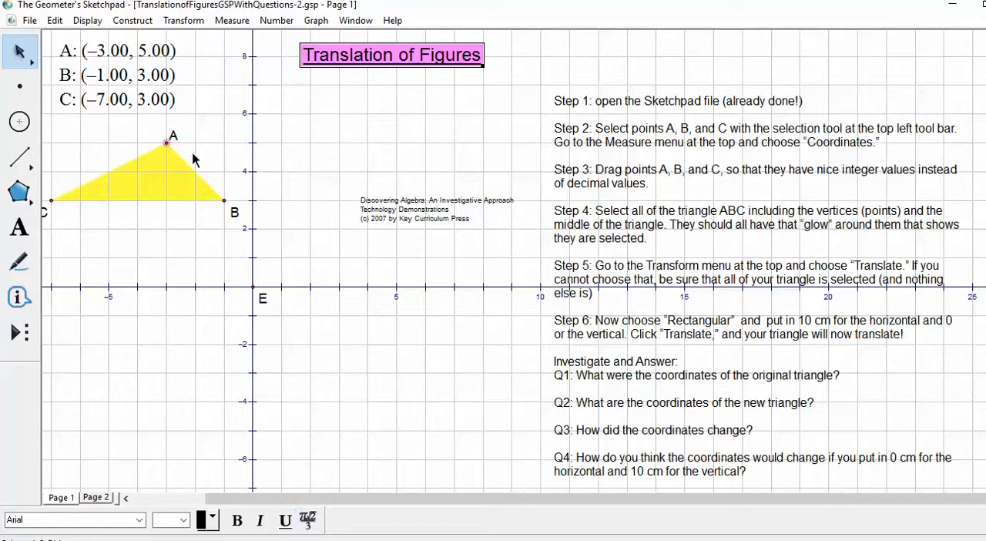
left_click(223, 201)
left_click(156, 174)
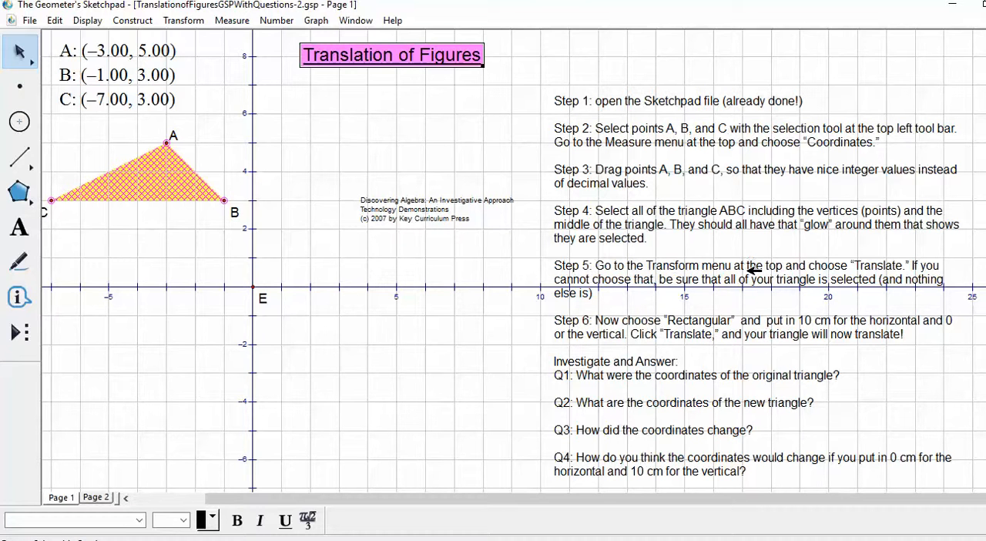
left_click(197, 26)
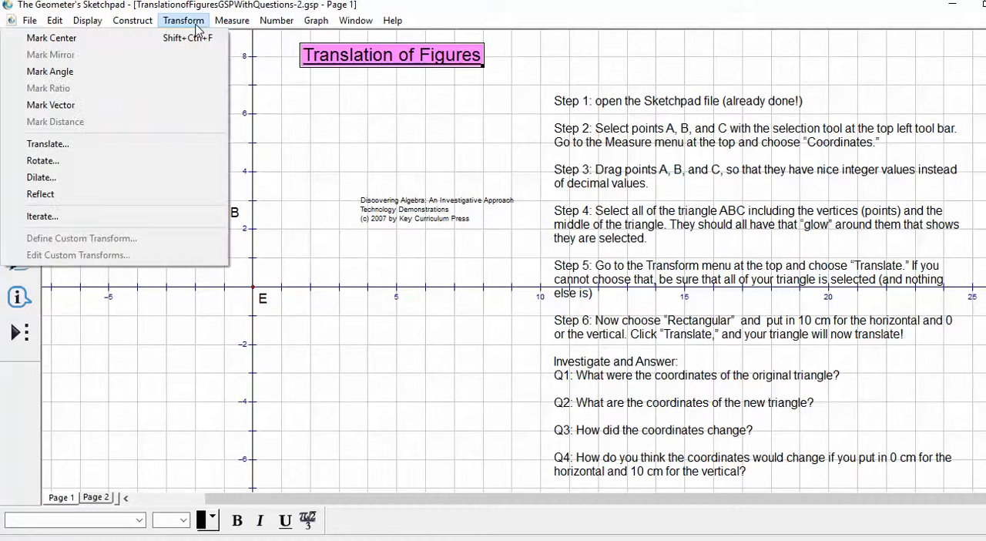
left_click(157, 150)
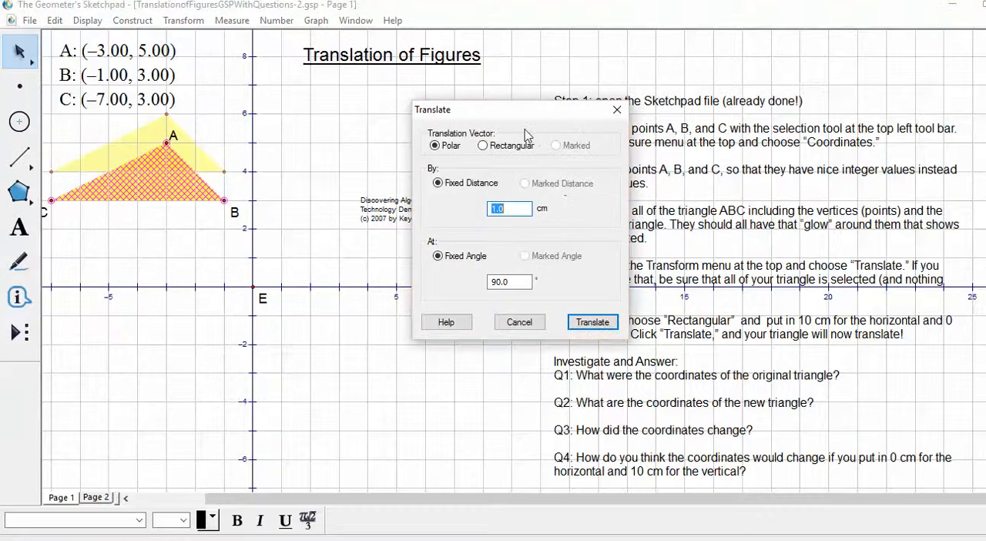
left_click_drag(528, 120, 475, 26)
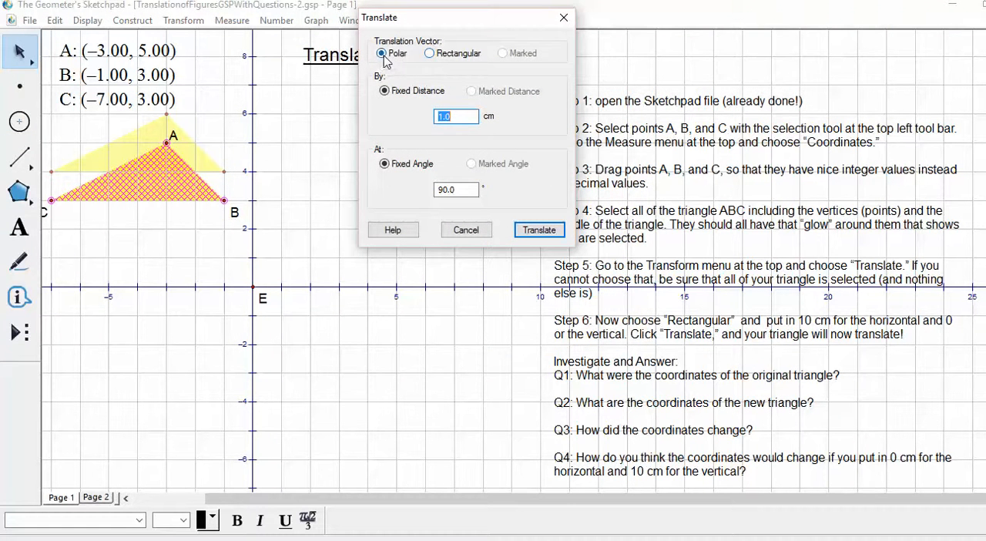
left_click(429, 54)
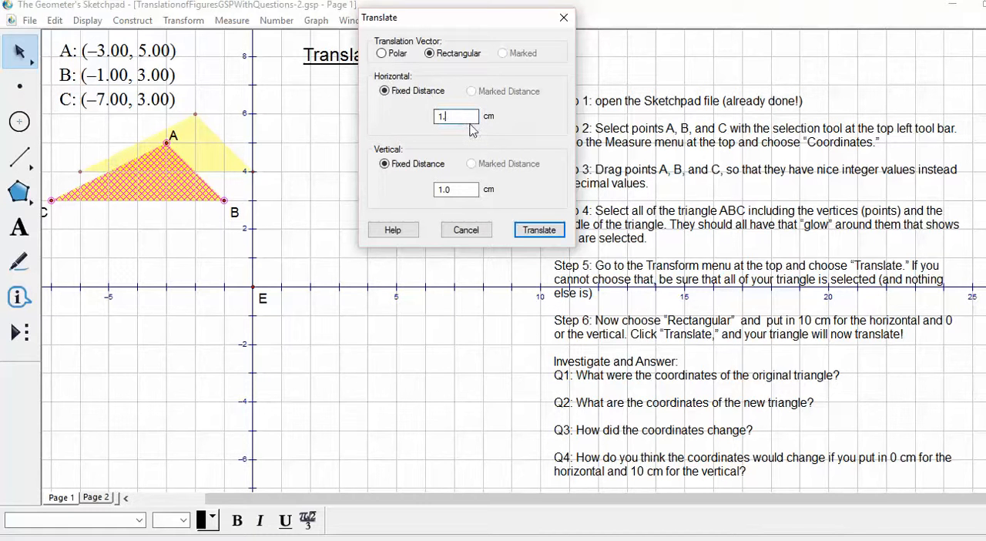
type("0")
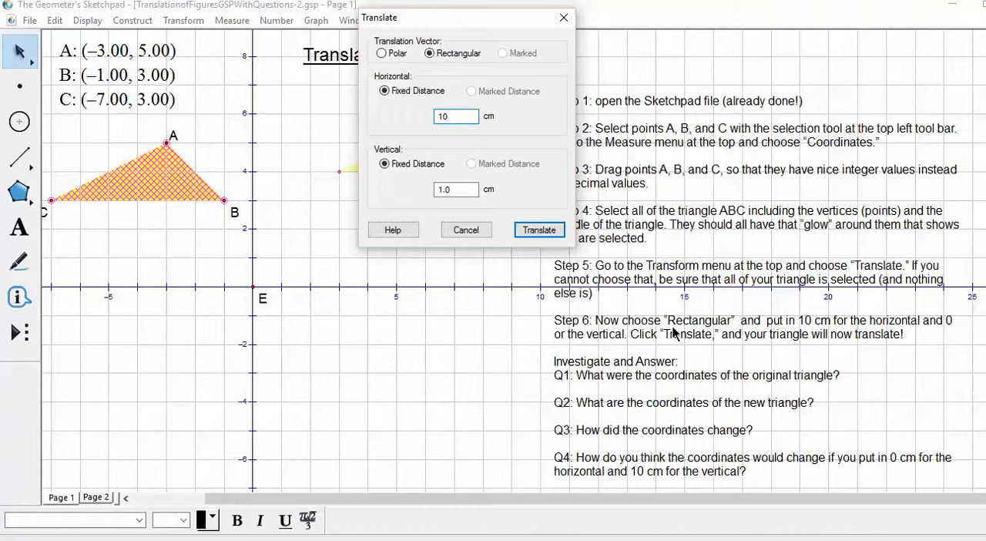
left_click_drag(464, 190, 431, 203)
type("0")
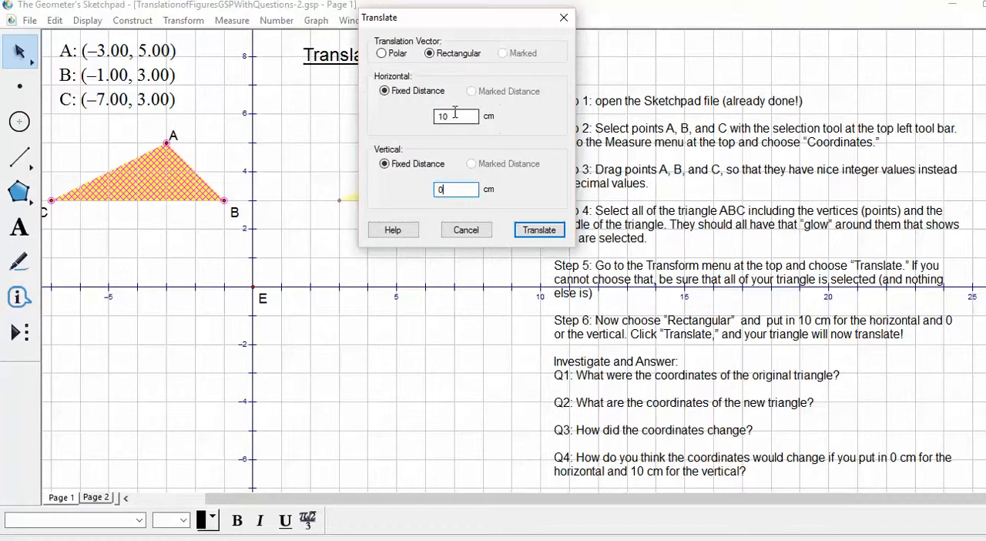
left_click(537, 233)
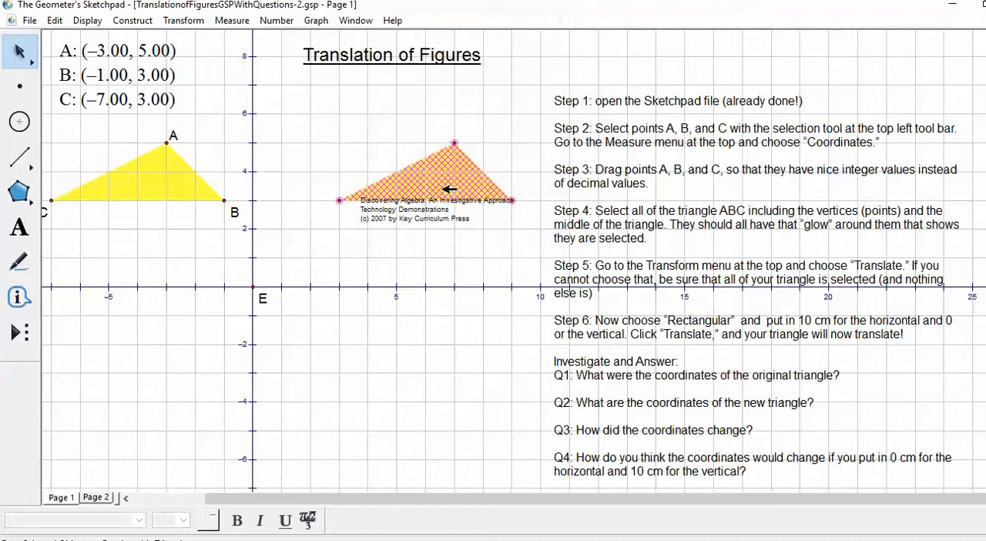
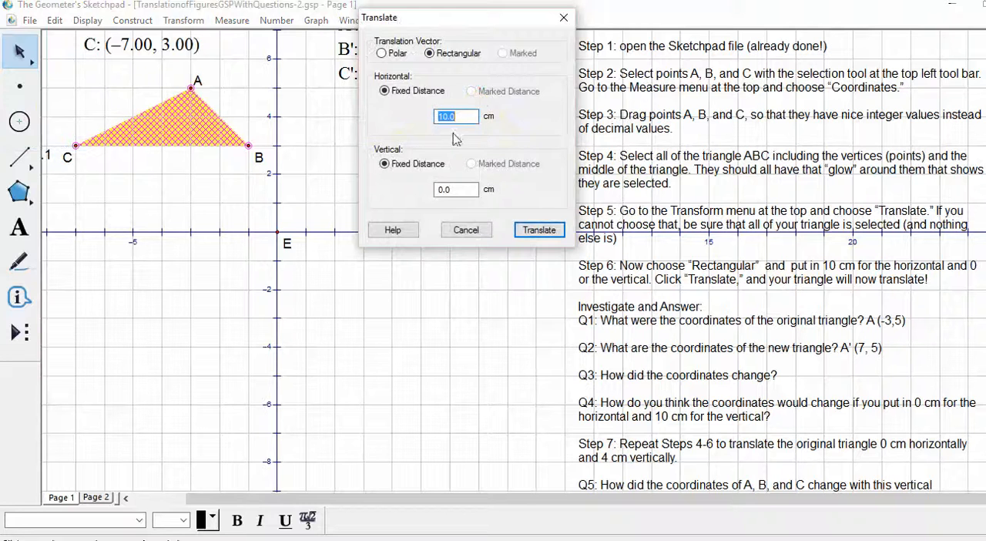
Step: Translate the selected triangle ABC by a rectangular vector of 0 cm horizontally and 4 cm vertically
type("0")
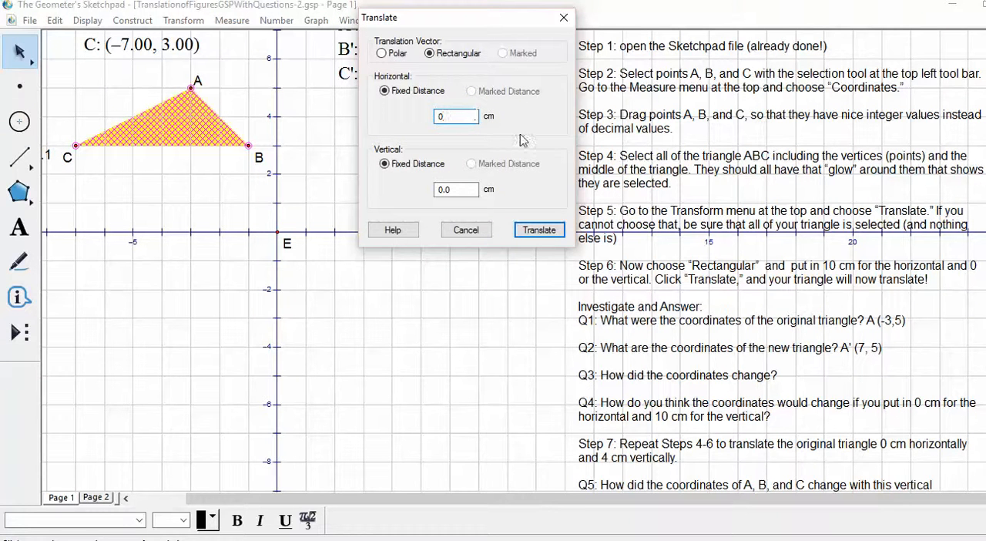
left_click_drag(470, 189, 406, 183)
type("4")
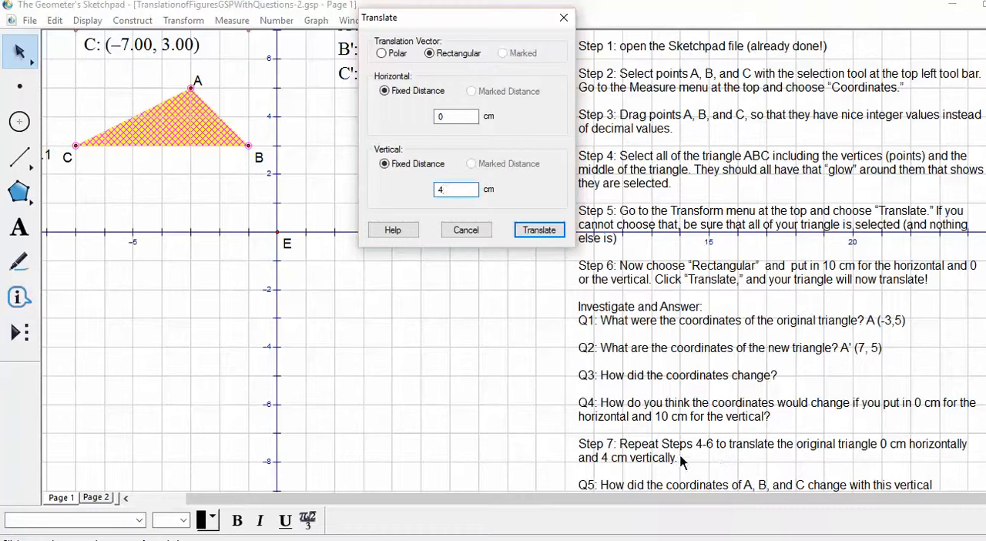
left_click(539, 229)
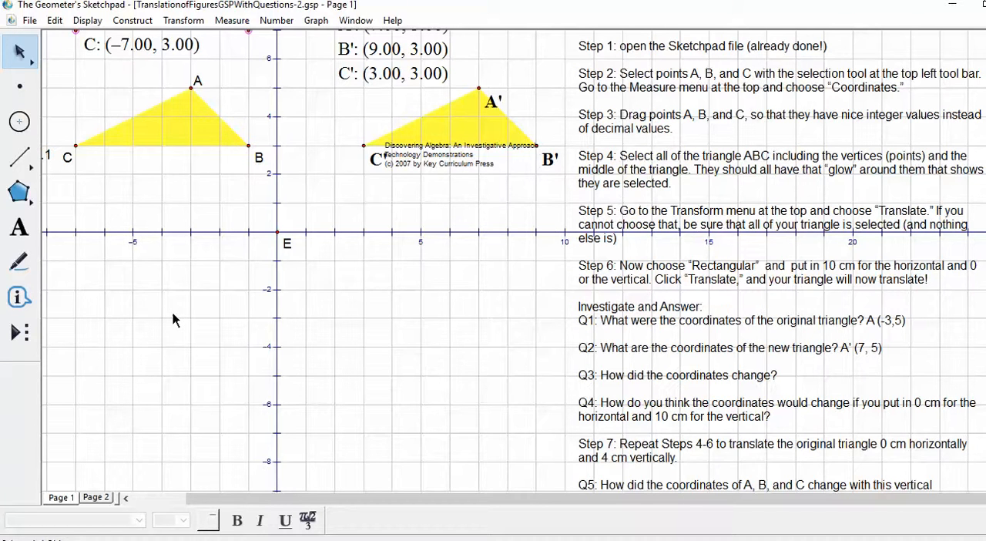
scroll(172, 316, "up", 3)
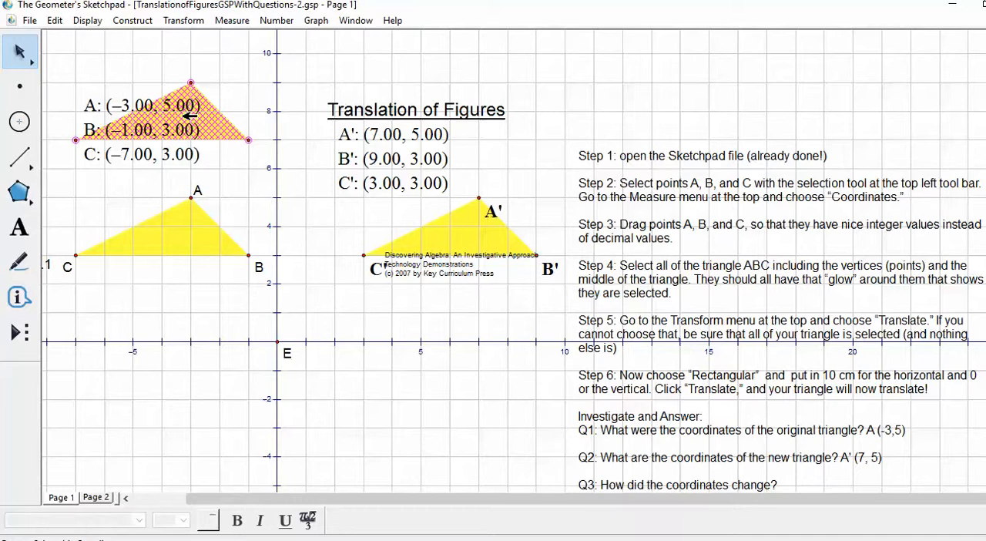
Step: Reword the question in Q6 to read "How do the coordinates of the new triangle change ?"
scroll(727, 260, "down", 5)
scroll(727, 260, "down", 2)
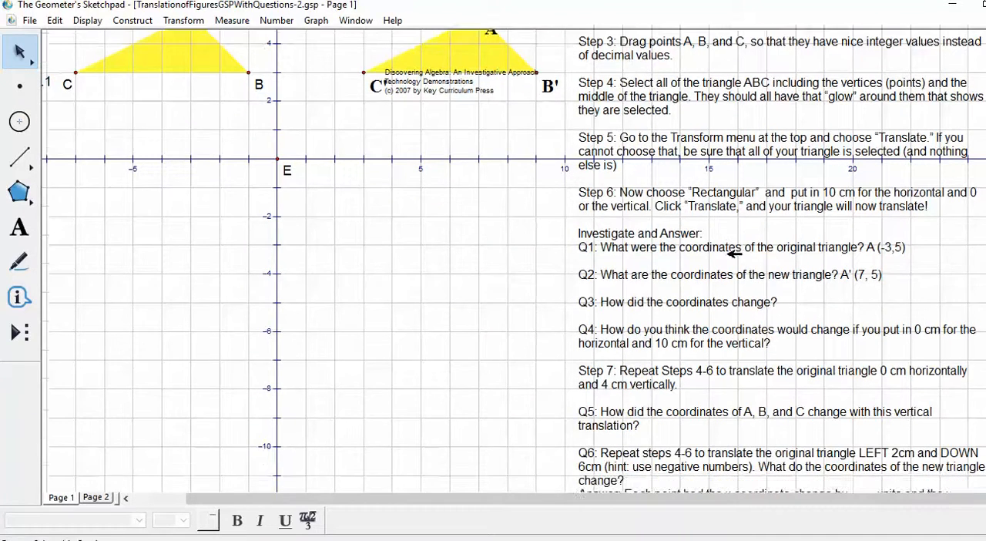
scroll(841, 406, "down", 3)
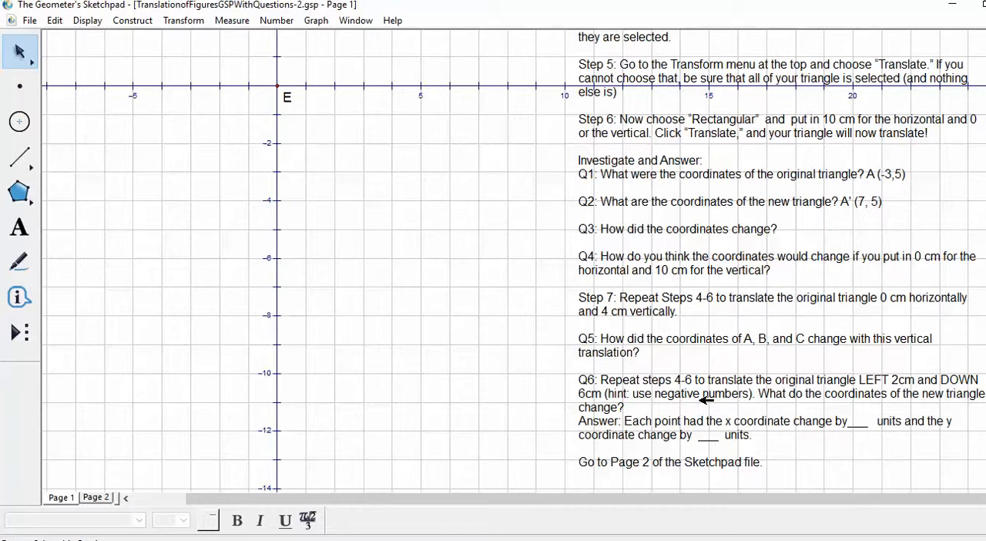
scroll(705, 398, "up", 3)
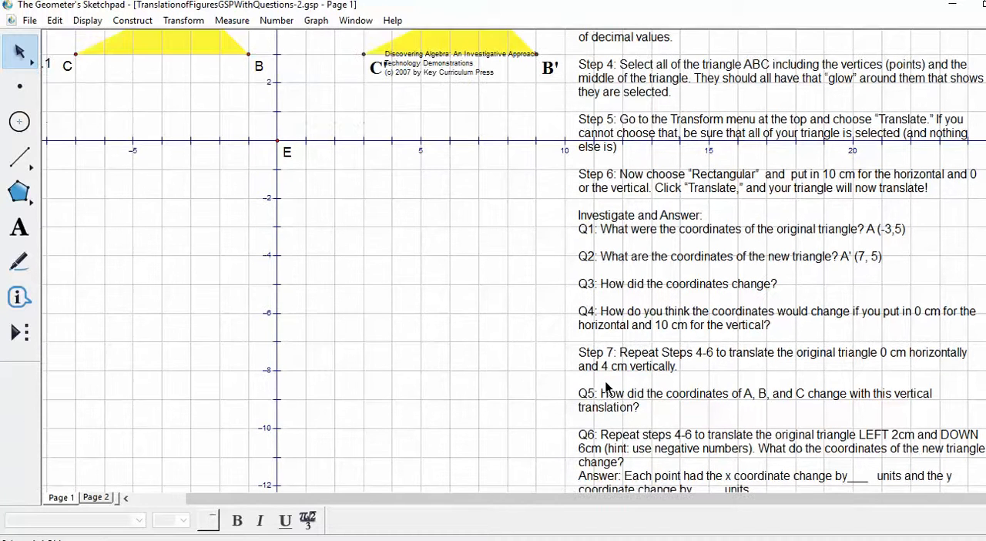
scroll(727, 449, "down", 3)
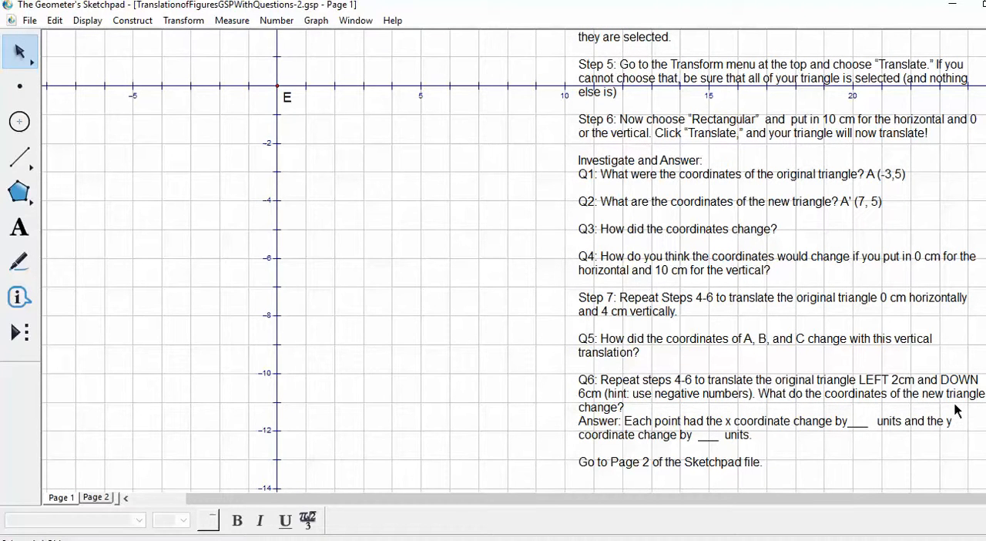
double_click(621, 410)
left_click(620, 409)
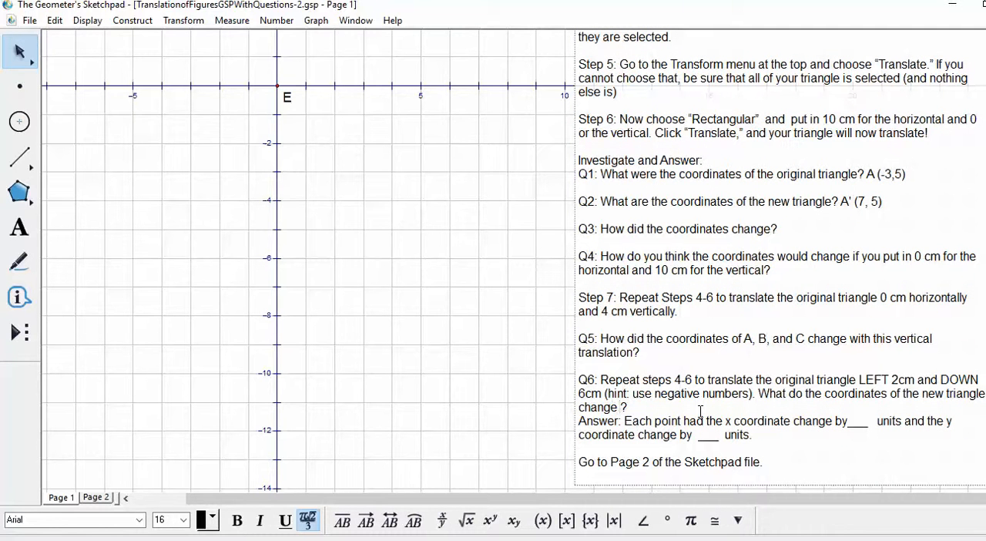
left_click_drag(785, 394, 758, 394)
type("How")
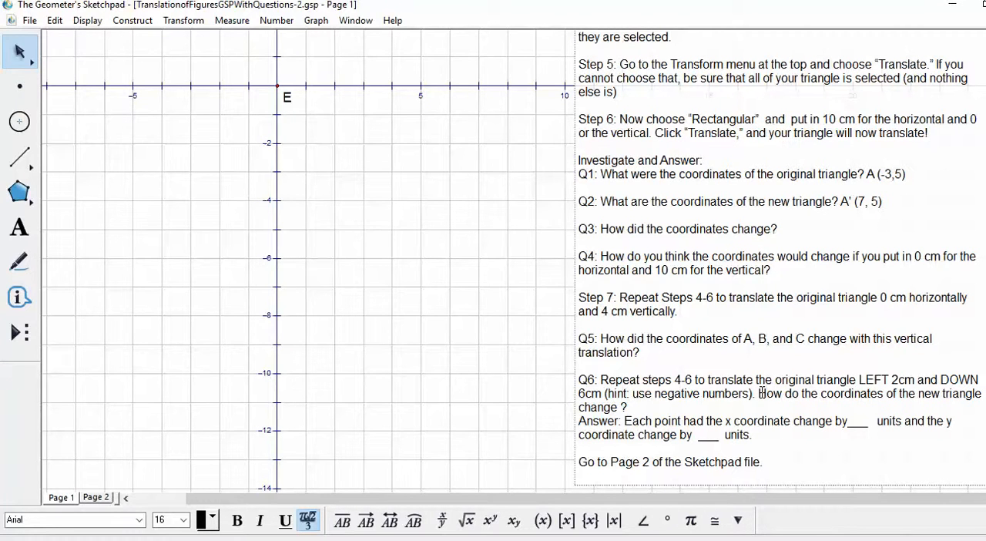
Step: On Page 2, move the yellow triangle's vertices to integer grid points: A (-5, -2), B (-3, -4) and C (-9, -4)
left_click(97, 497)
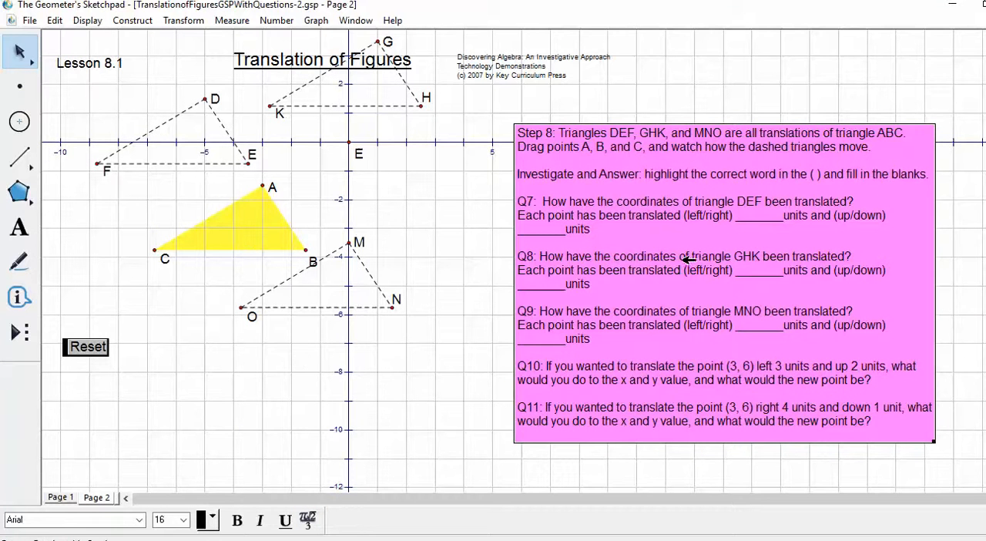
scroll(685, 262, "up", 3)
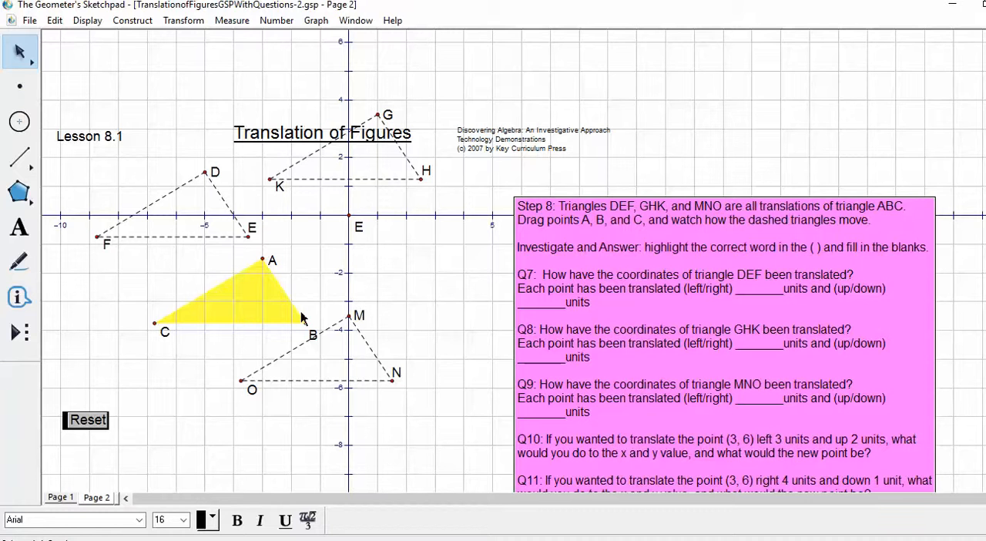
left_click_drag(158, 324, 89, 329)
left_click_drag(264, 261, 205, 273)
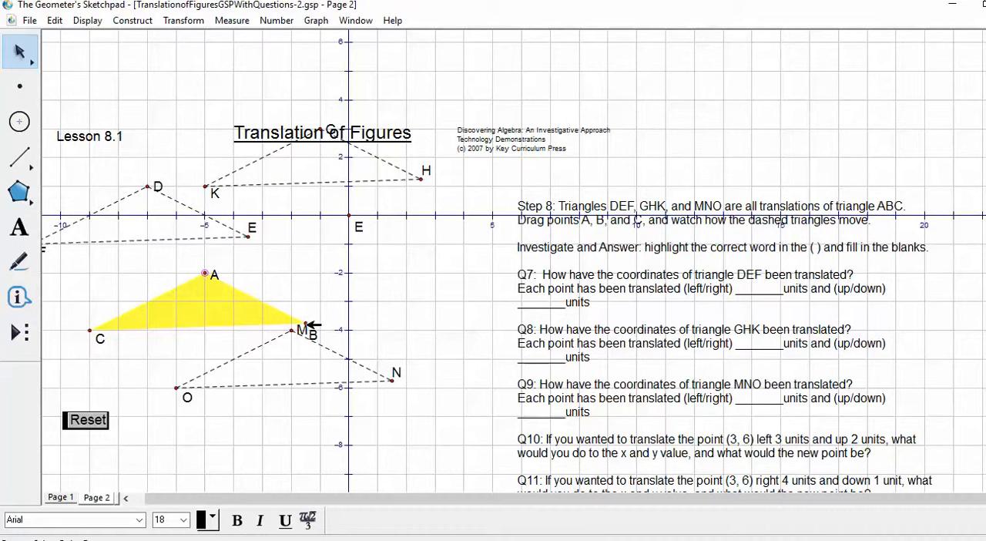
left_click_drag(306, 324, 263, 328)
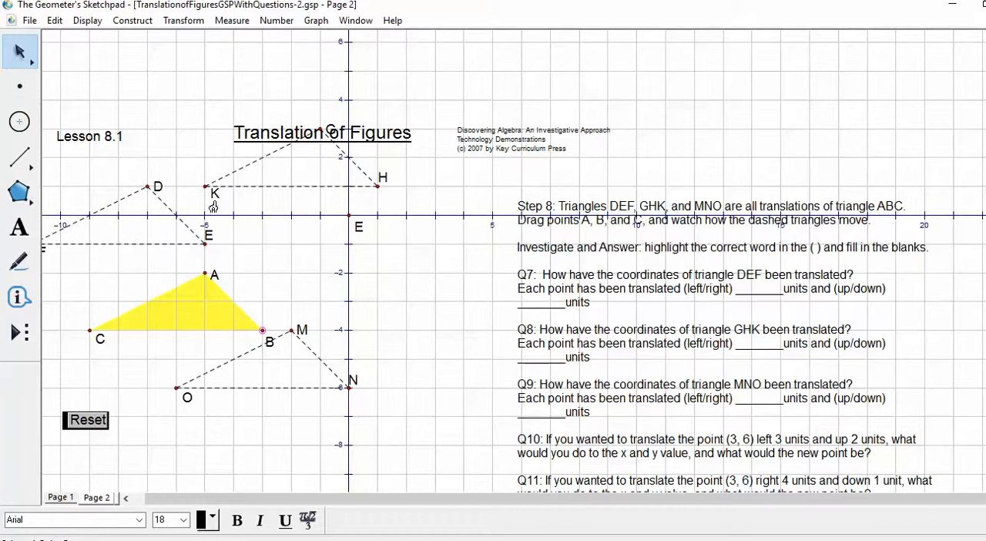
left_click_drag(376, 501, 363, 501)
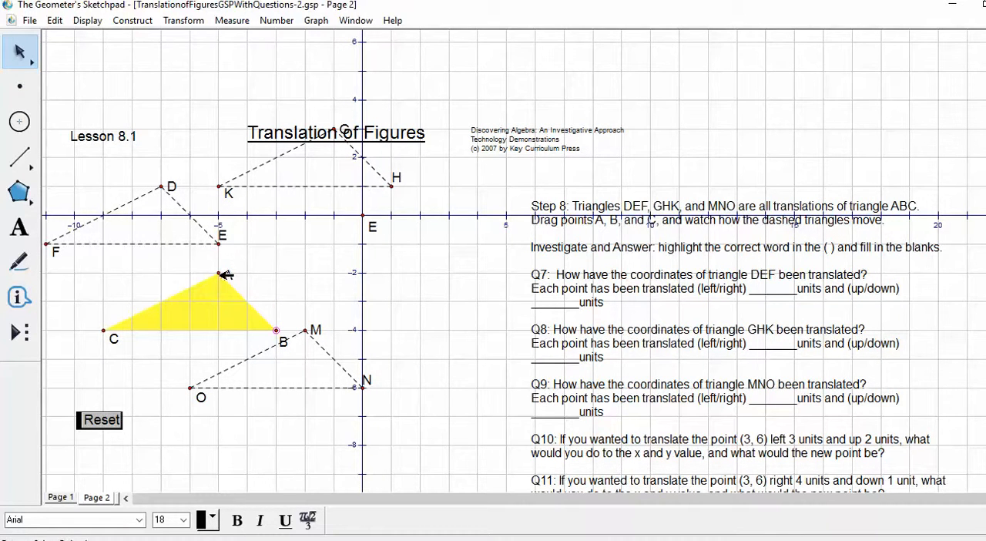
left_click(325, 271)
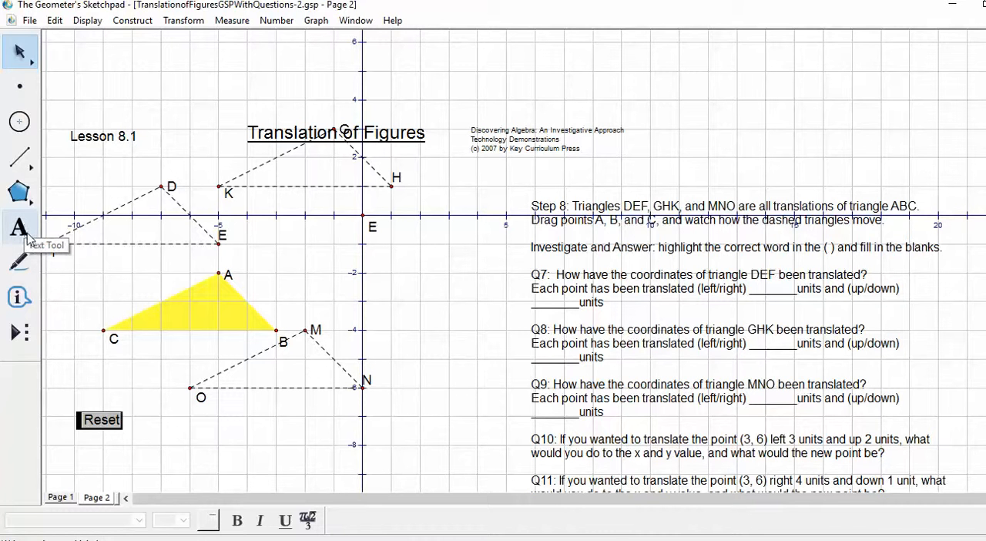
Step: Underline the word "left" in the Q7 answer about triangle DEF
left_click(724, 293)
double_click(723, 293)
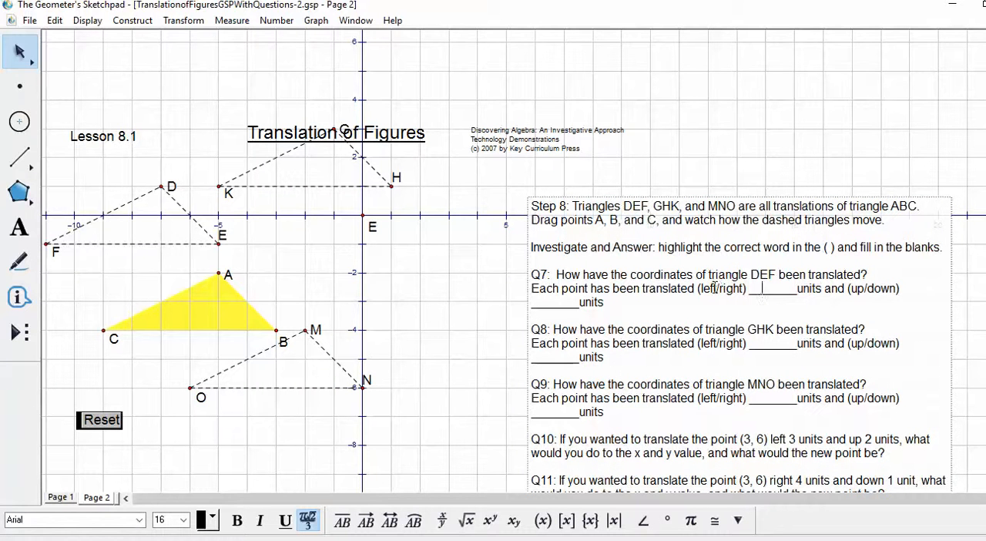
double_click(713, 287)
left_click(285, 521)
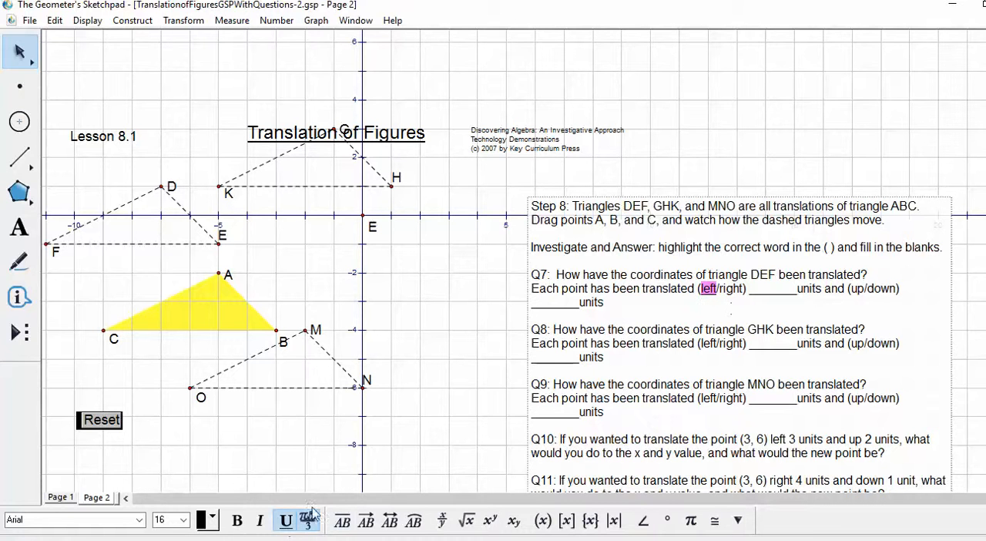
left_click(749, 290)
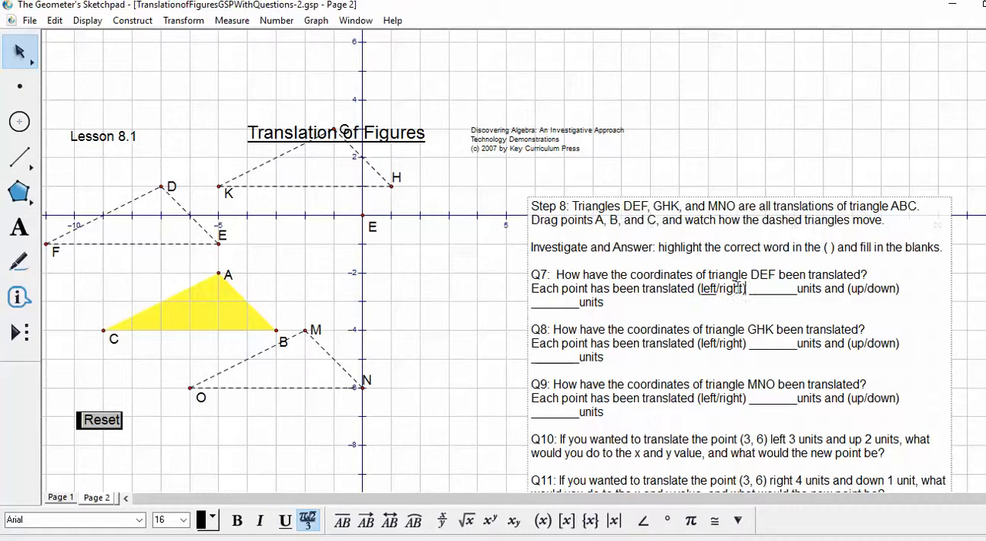
Step: Delete "/right)" from the Q7 answer and fill in its horizontal units blank with 2
left_click_drag(716, 290, 751, 290)
key("BackSpace")
left_click_drag(757, 288, 729, 290)
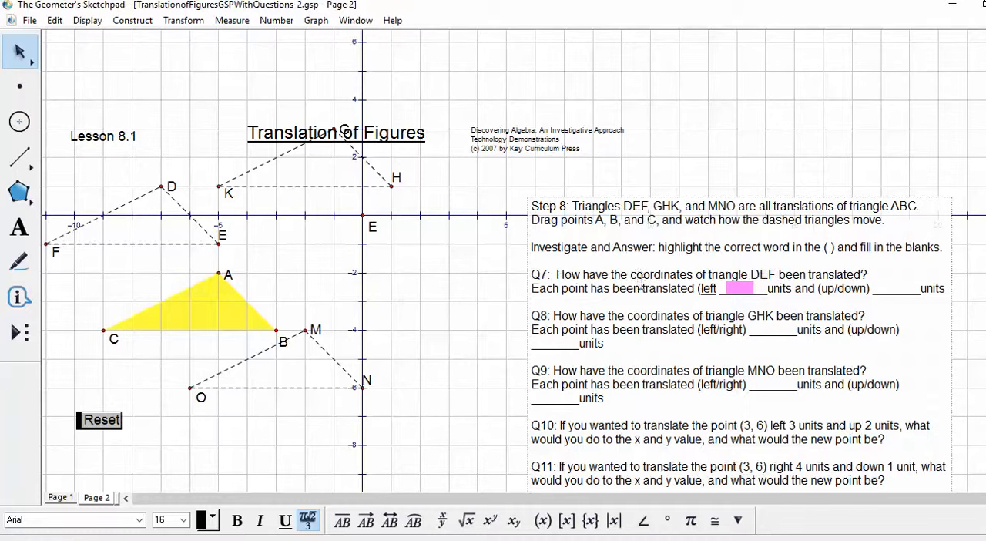
type("2")
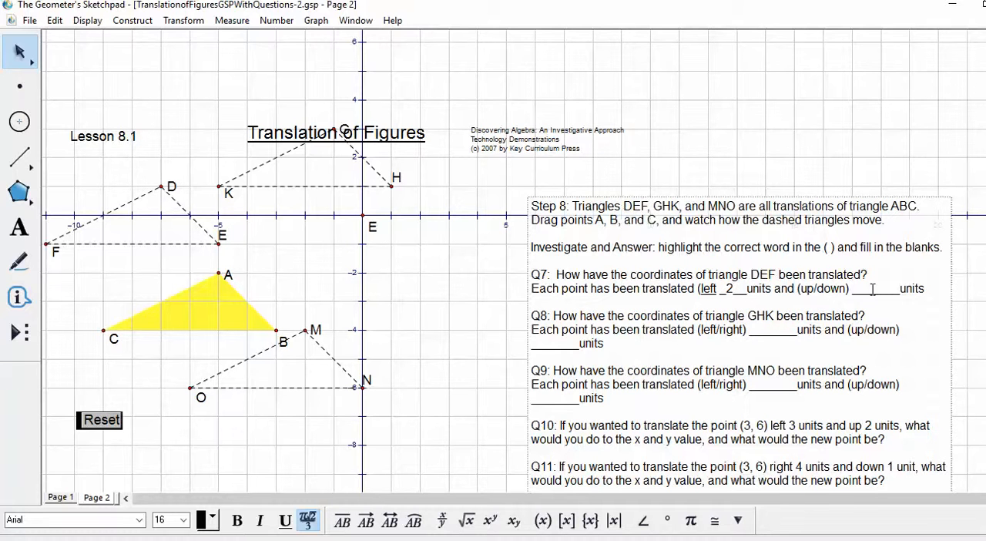
Step: Delete "down)" from the Q7 answer and fill in its vertical units blank with 3
left_click_drag(863, 288, 891, 287)
key("BackSpace")
type("up")
left_click_drag(850, 288, 817, 288)
key("BackSpace")
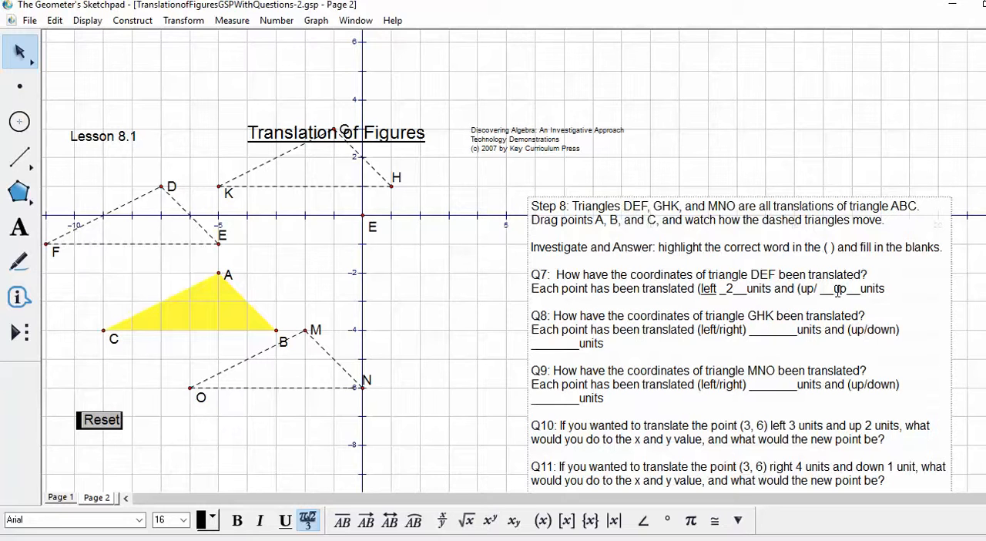
double_click(840, 287)
type("3")
key("Escape")
left_click(472, 96)
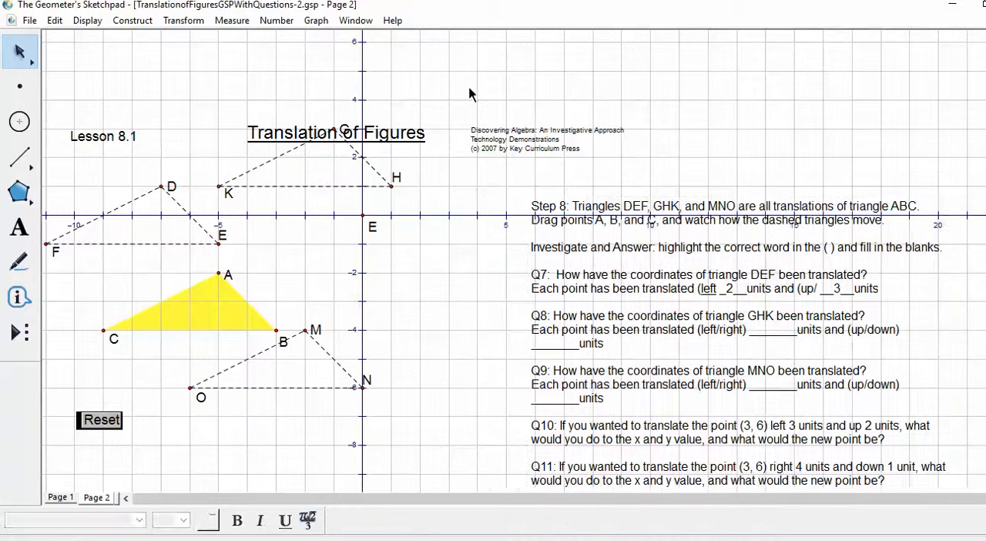
Step: Move the "Translation of Figures" title up above triangle GHK so it no longer overlaps point G
left_click_drag(416, 121, 407, 60)
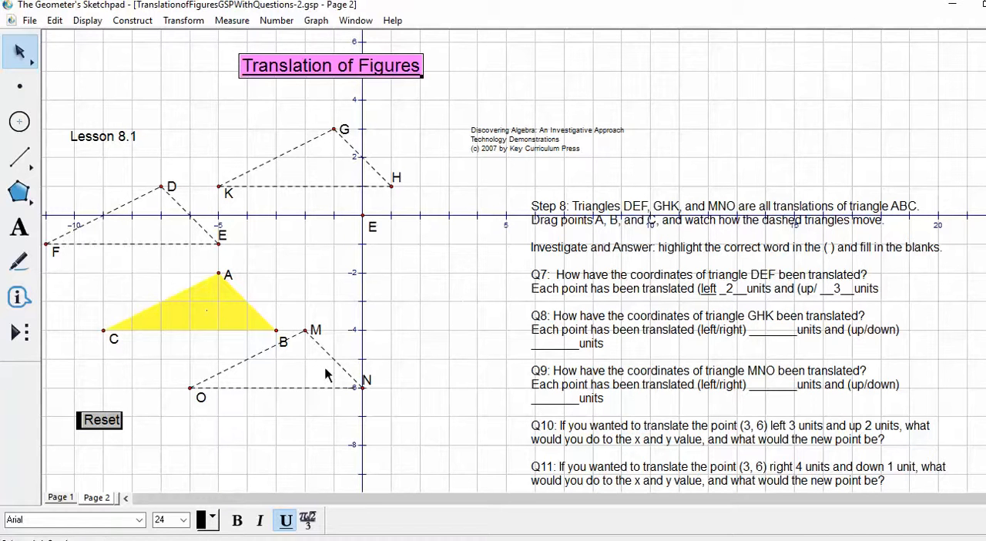
scroll(961, 311, "down", 3)
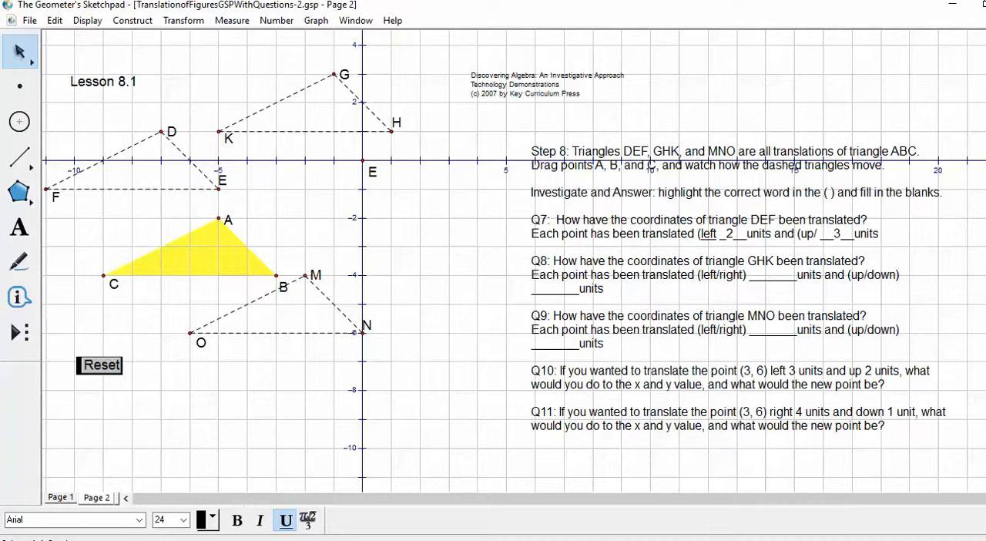
mouse_move(749, 540)
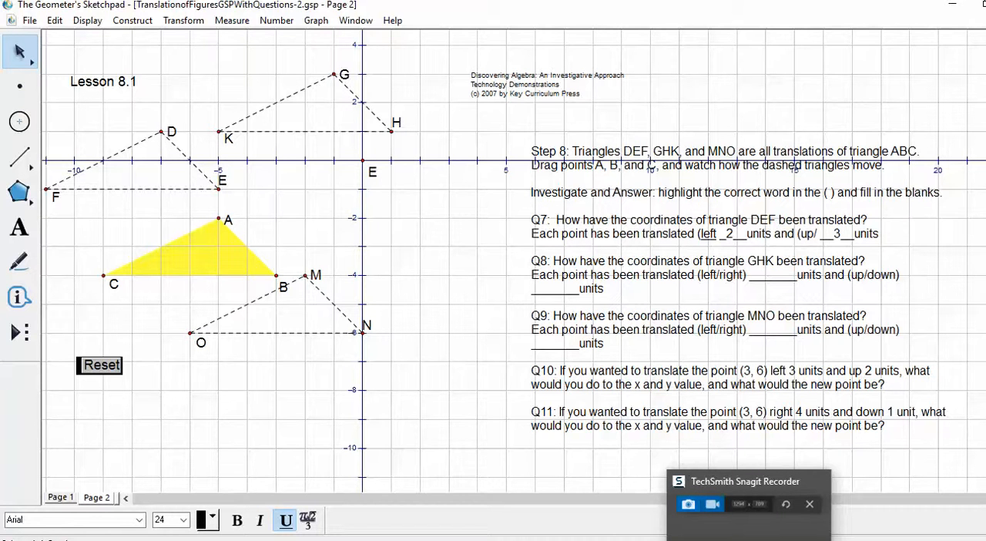